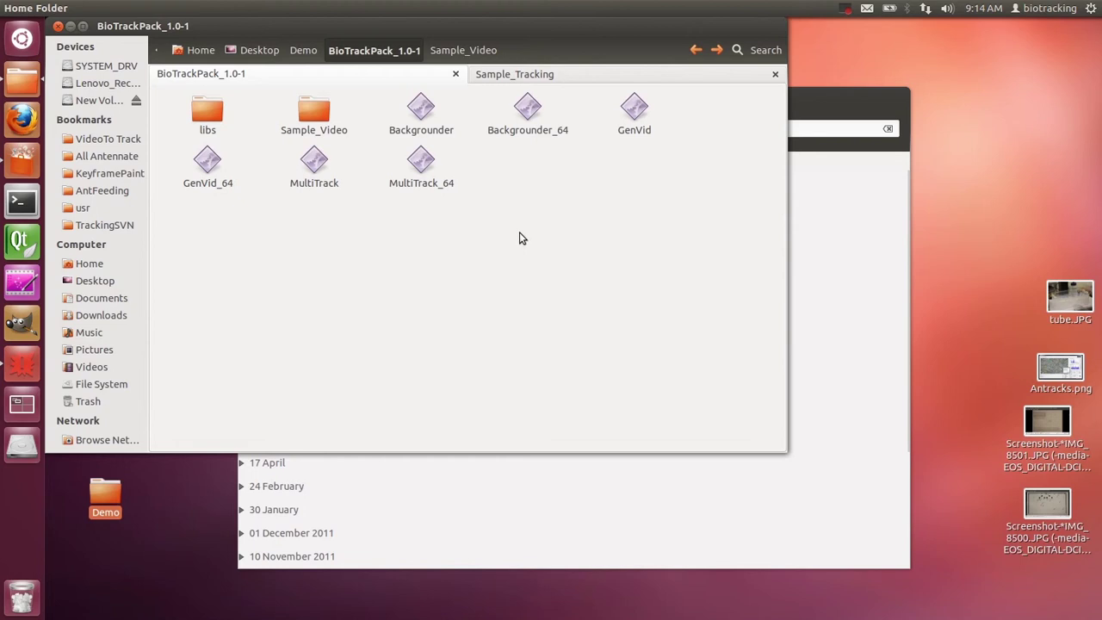
Look at the contents of the Demo folder and reopen the BioTrackPack_1.0-1 folder
{"action": "left_click", "coordinate": [297, 47]}
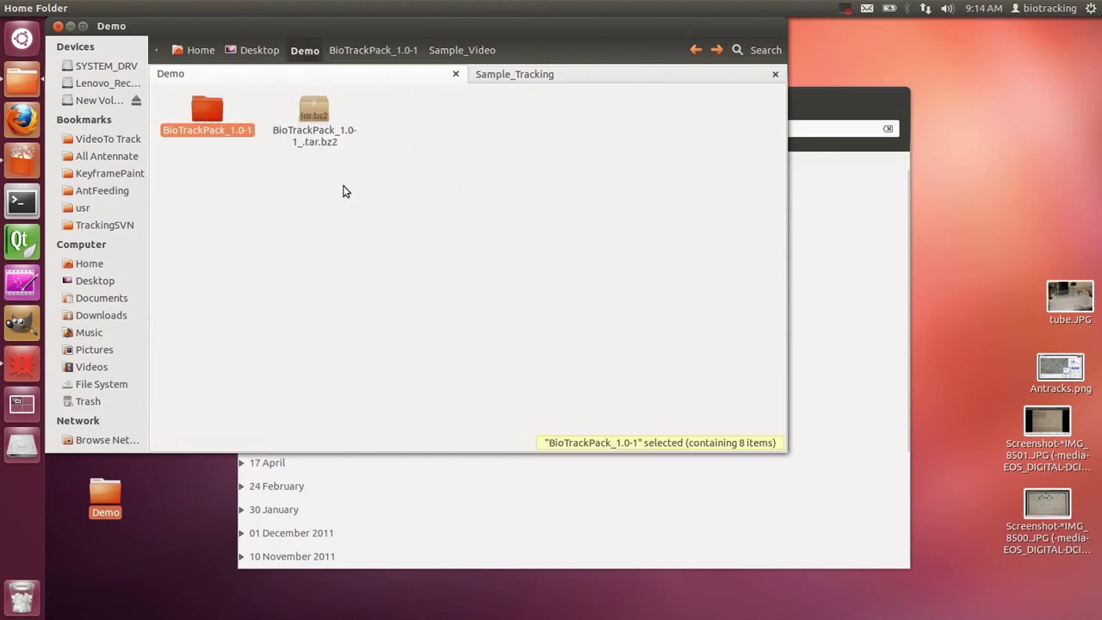
{"action": "left_click_drag", "start_coordinate": [325, 177], "coordinate": [194, 114]}
{"action": "left_click", "coordinate": [252, 186]}
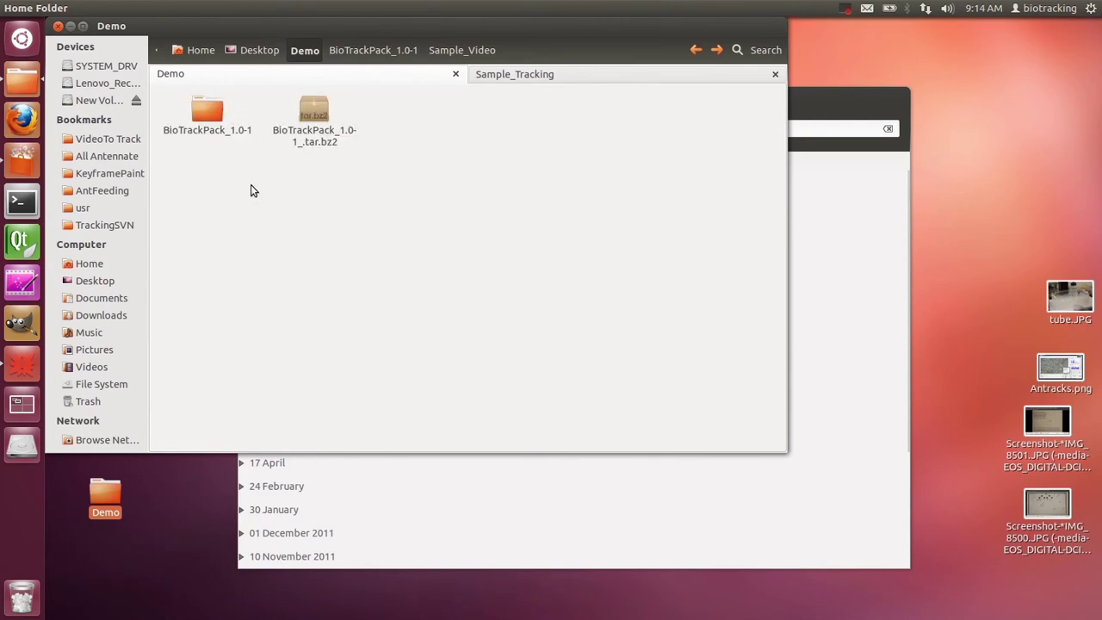
{"action": "double_click", "coordinate": [214, 112]}
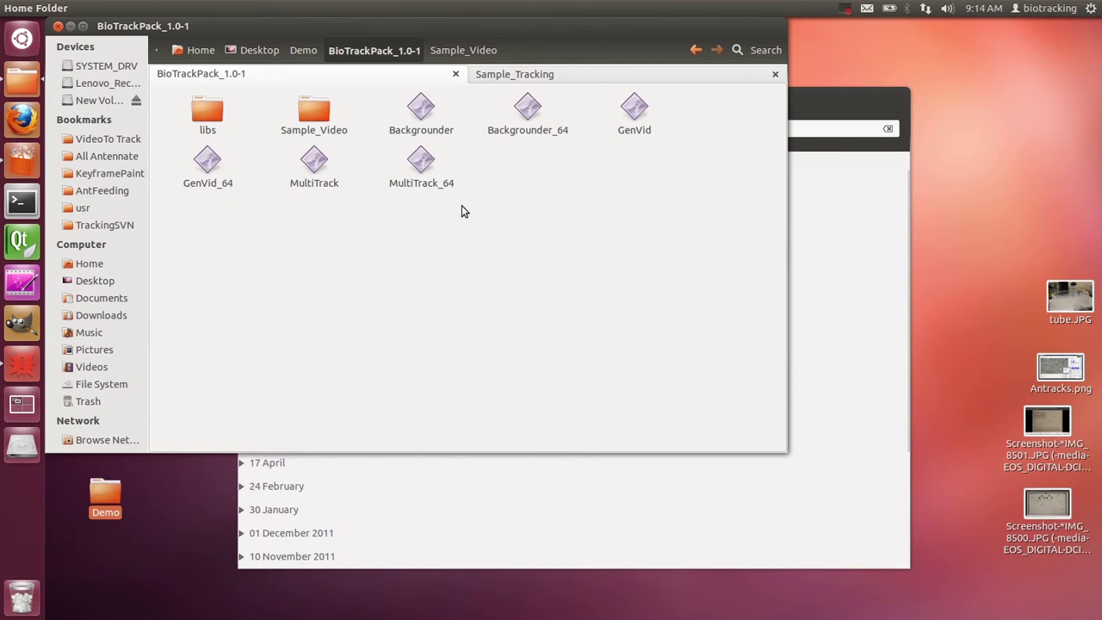
{"action": "left_click", "coordinate": [421, 106]}
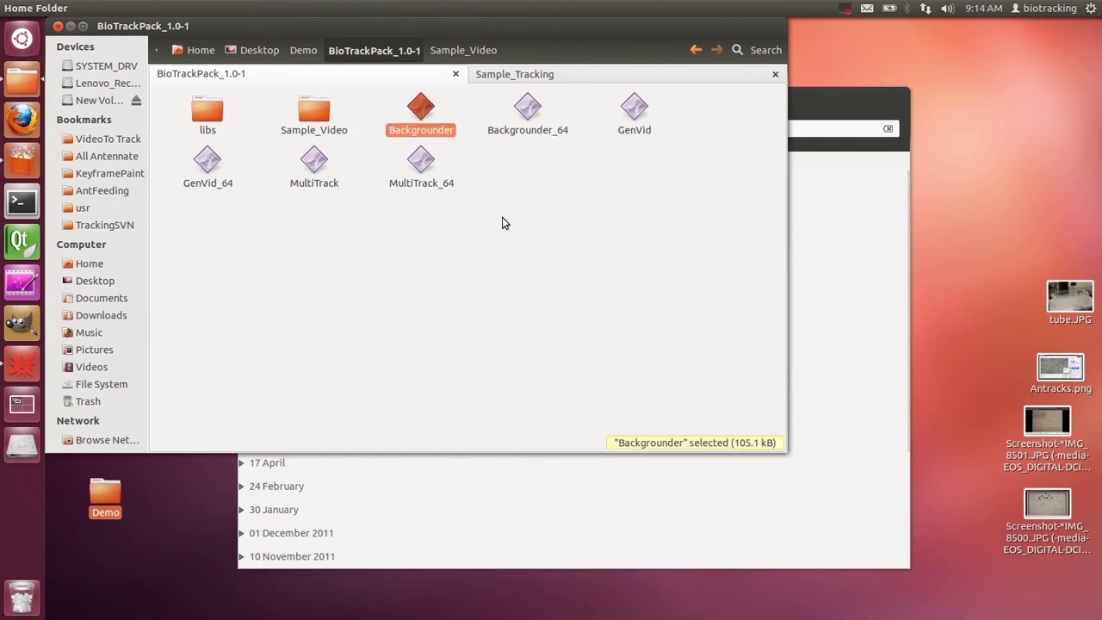
{"action": "left_click", "coordinate": [528, 134]}
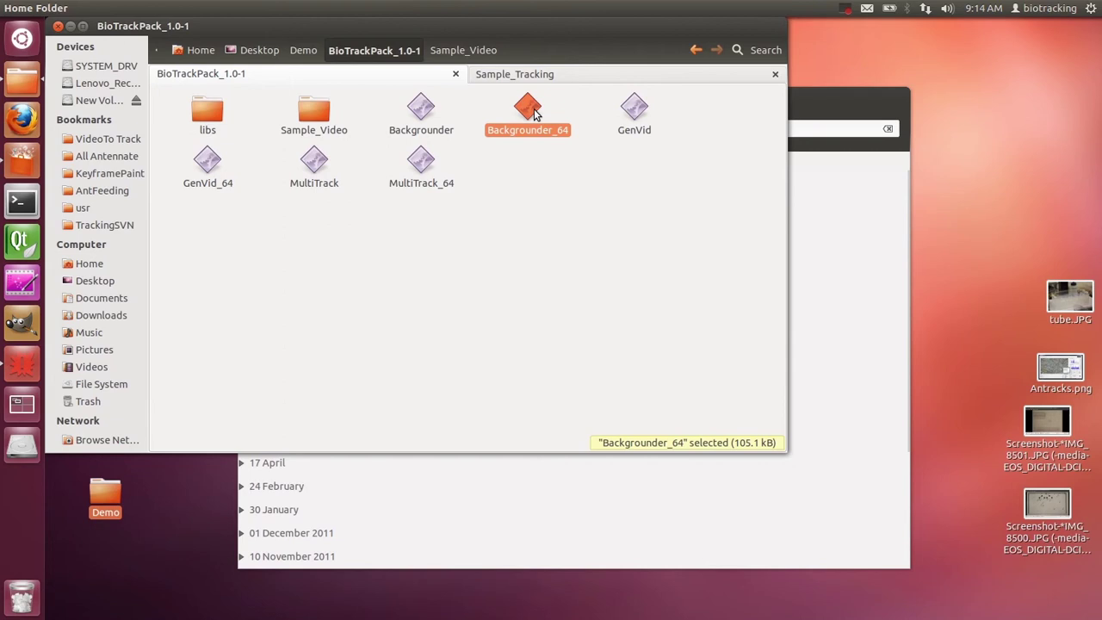
{"action": "left_click", "coordinate": [534, 187]}
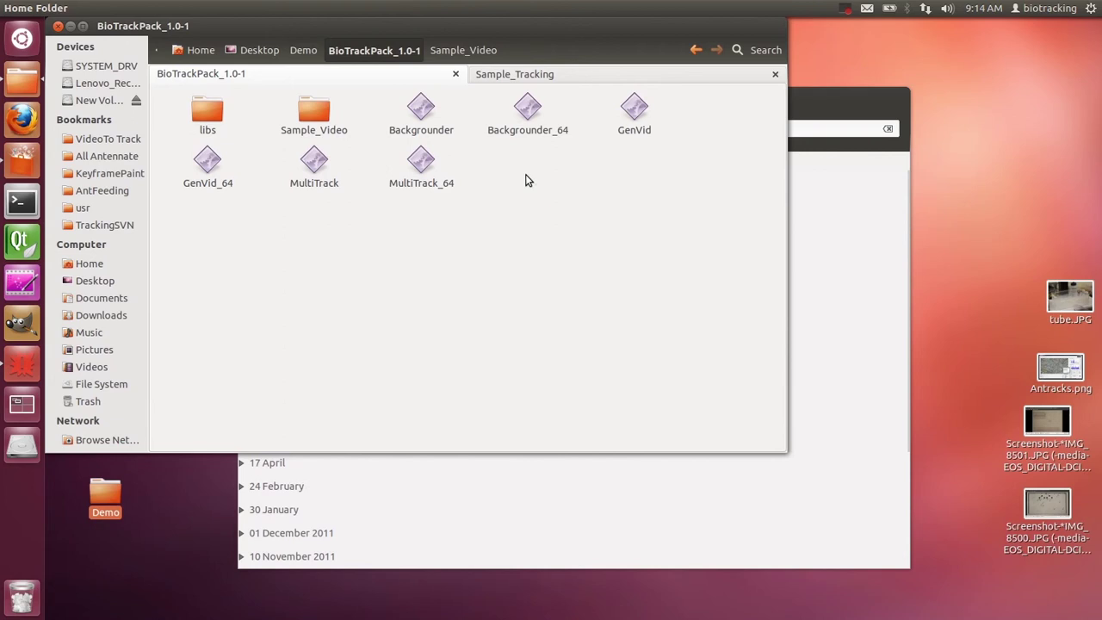
{"action": "left_click", "coordinate": [420, 110]}
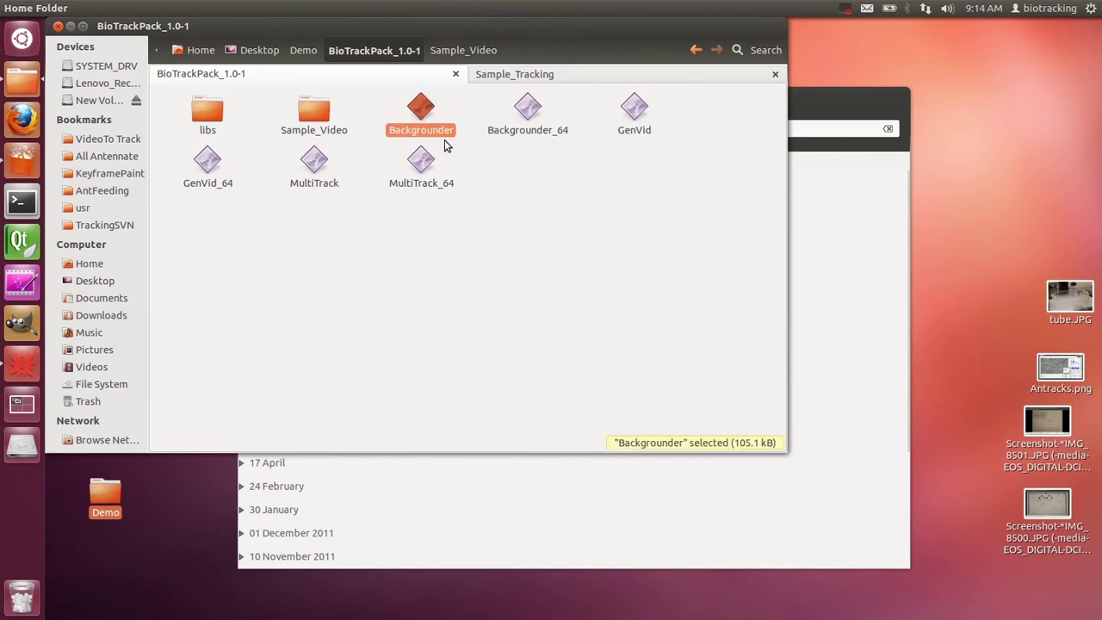
{"action": "left_click", "coordinate": [499, 125]}
{"action": "left_click", "coordinate": [421, 112]}
{"action": "left_click", "coordinate": [528, 114]}
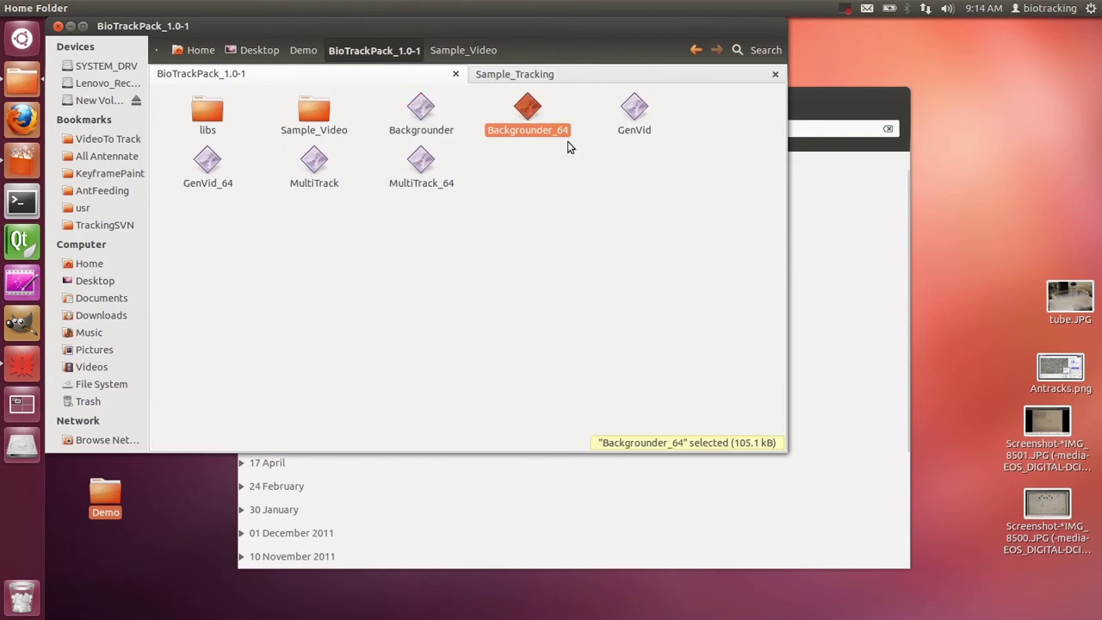
{"action": "left_click", "coordinate": [428, 109]}
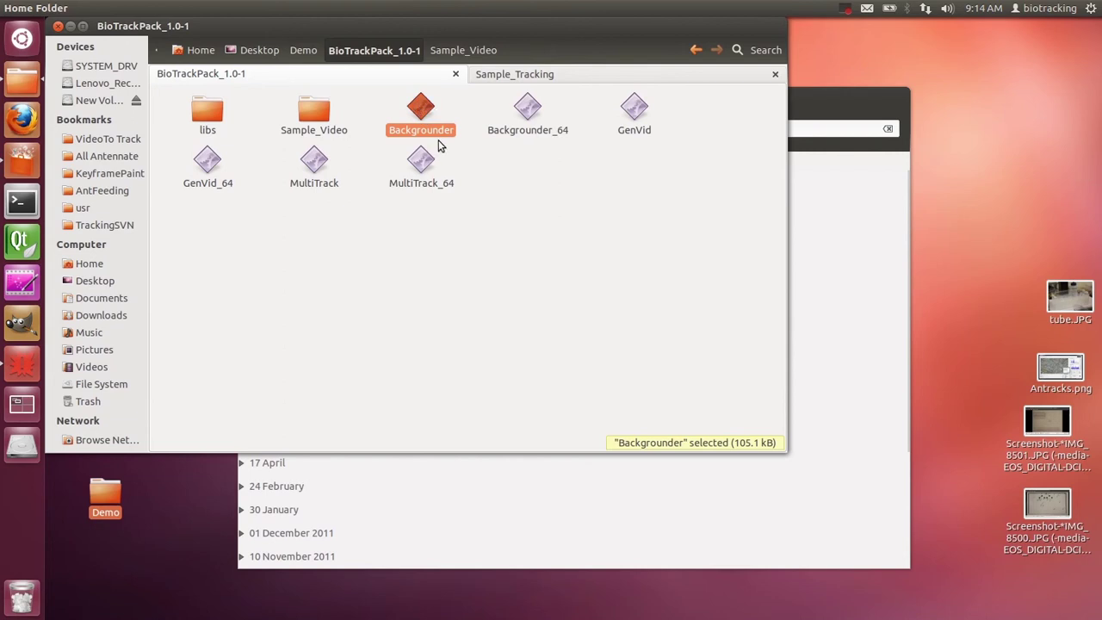
Launch Backgrounder_64 from the BioTrackPack_1.0-1 folder and shift its window aside to uncover the Sample_Video folder
{"action": "double_click", "coordinate": [530, 116]}
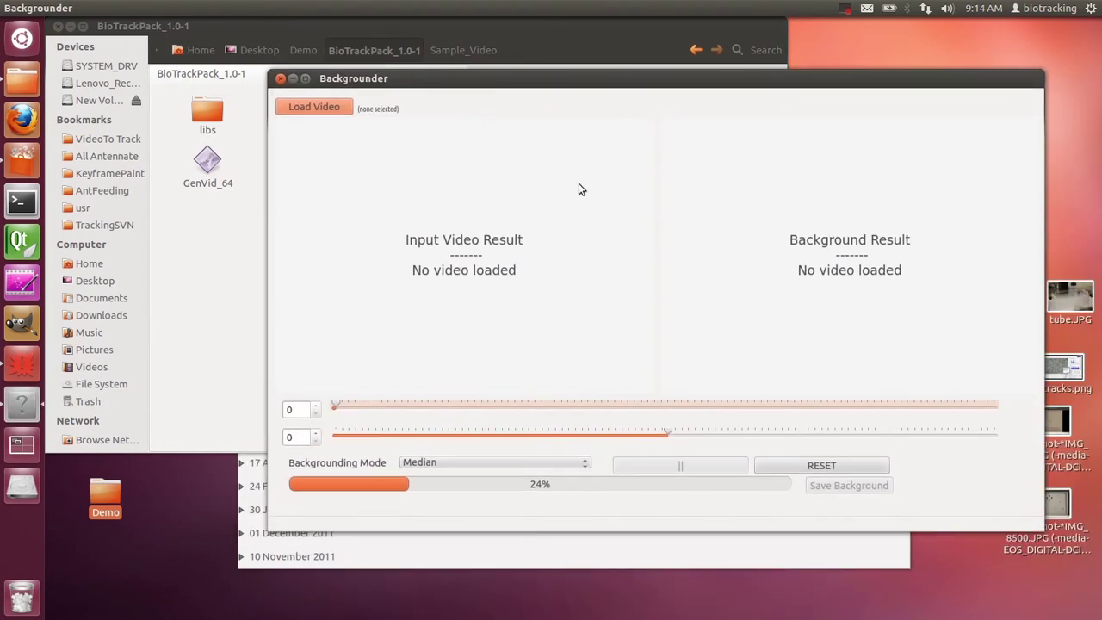
{"action": "left_click_drag", "start_coordinate": [583, 76], "coordinate": [630, 76]}
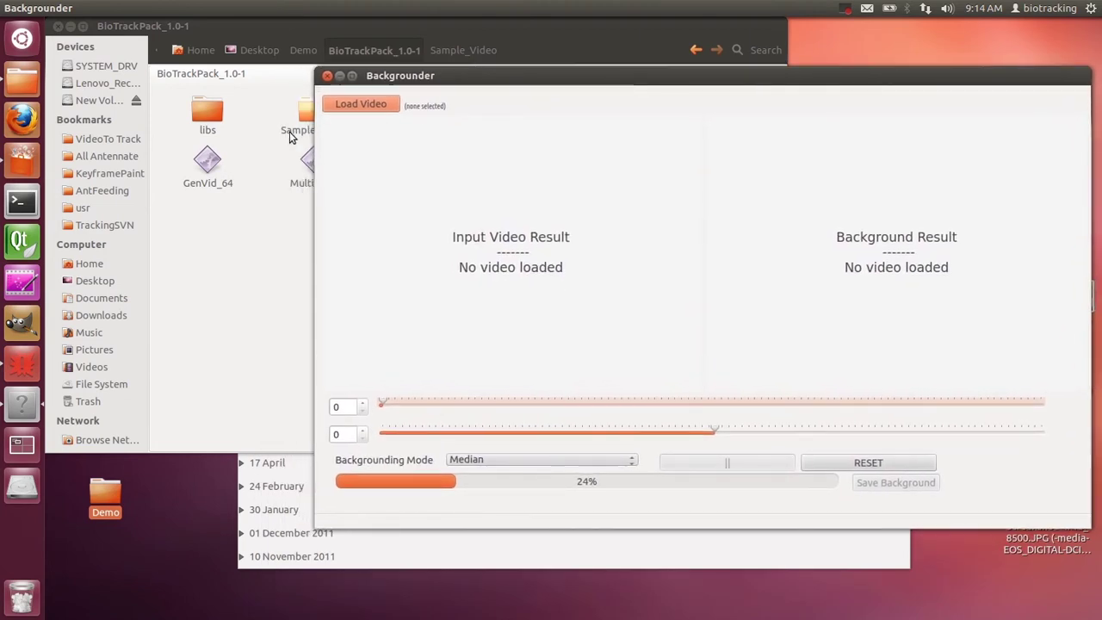
Play the ManyAnts.mov sample video from the Many_Ants folder in Sample_Video, and close the player
{"action": "left_click", "coordinate": [295, 135]}
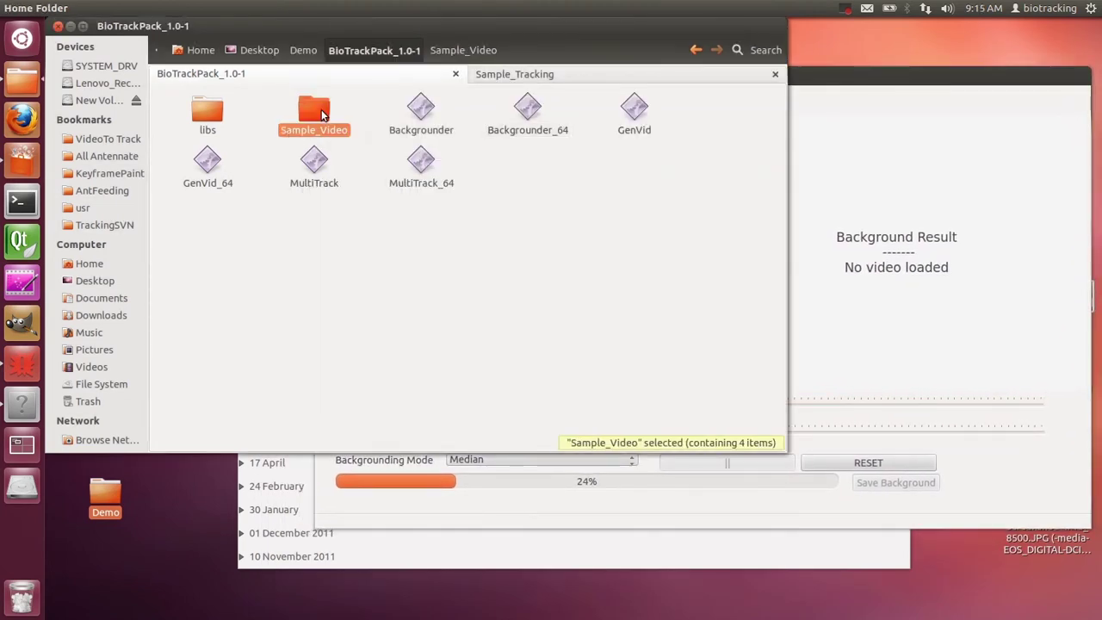
{"action": "double_click", "coordinate": [321, 109]}
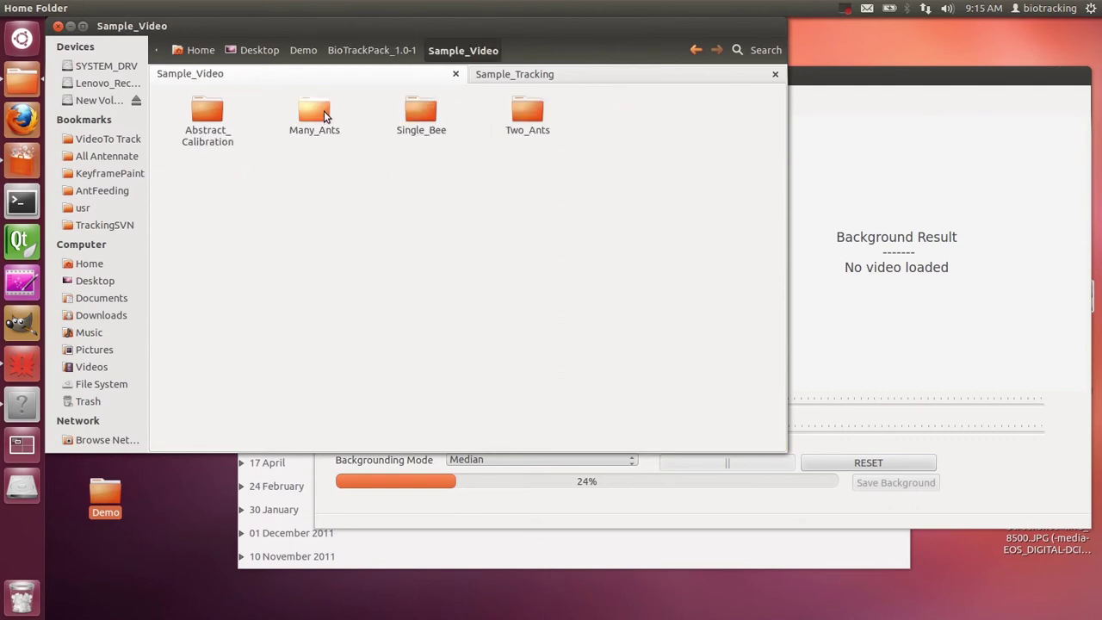
{"action": "double_click", "coordinate": [324, 111]}
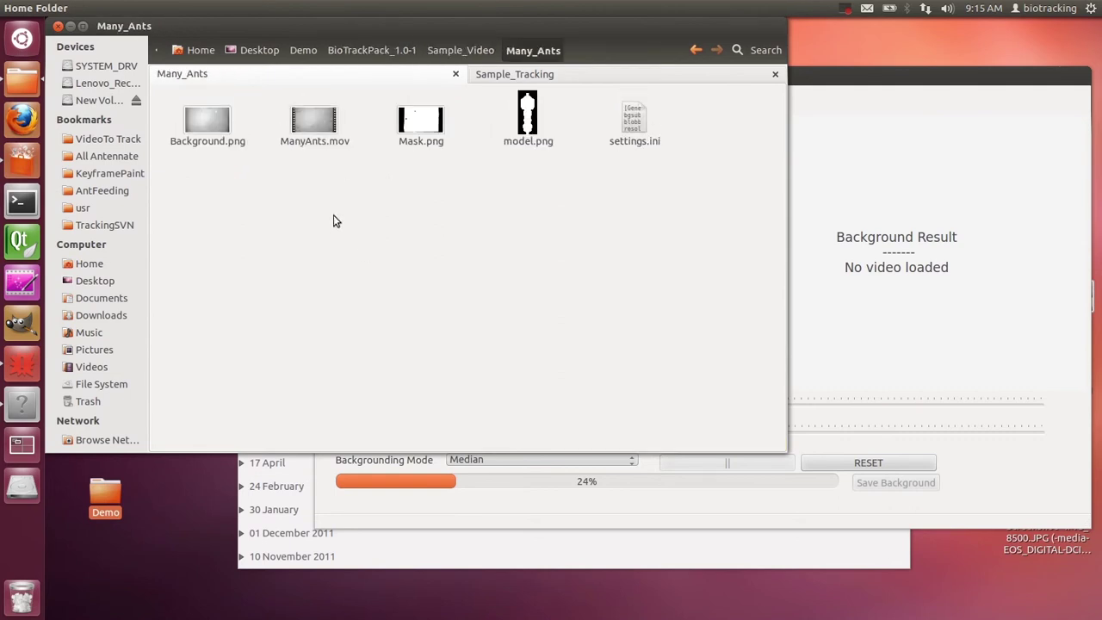
{"action": "left_click", "coordinate": [306, 127]}
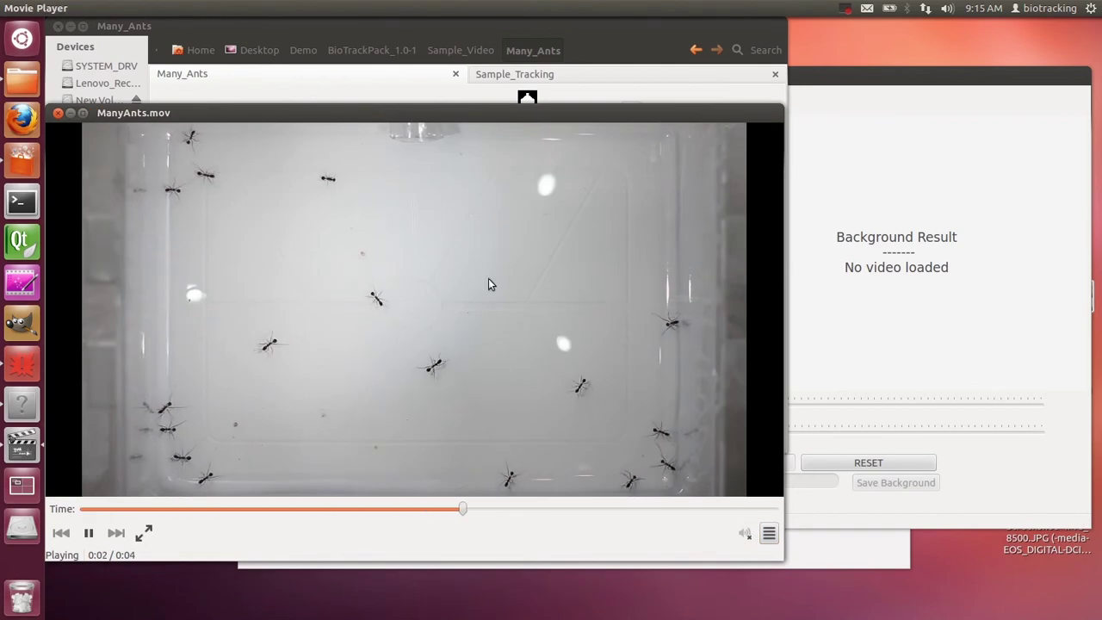
{"action": "left_click", "coordinate": [58, 112]}
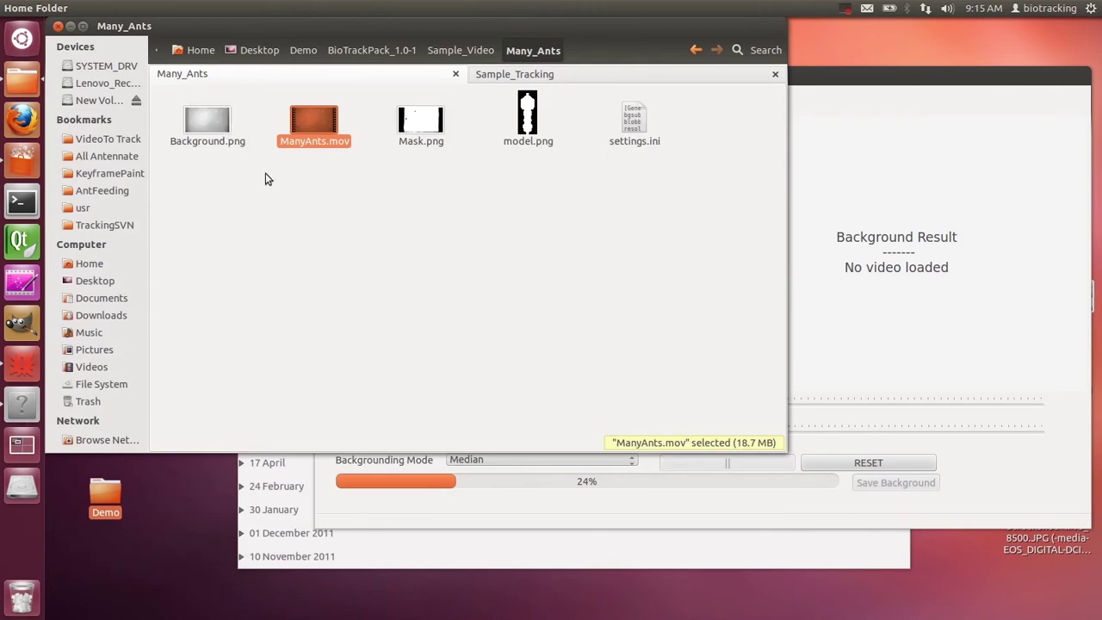
View the sample Background.png image in the Many_Ants folder and close it
{"action": "left_click", "coordinate": [265, 173]}
{"action": "double_click", "coordinate": [218, 121]}
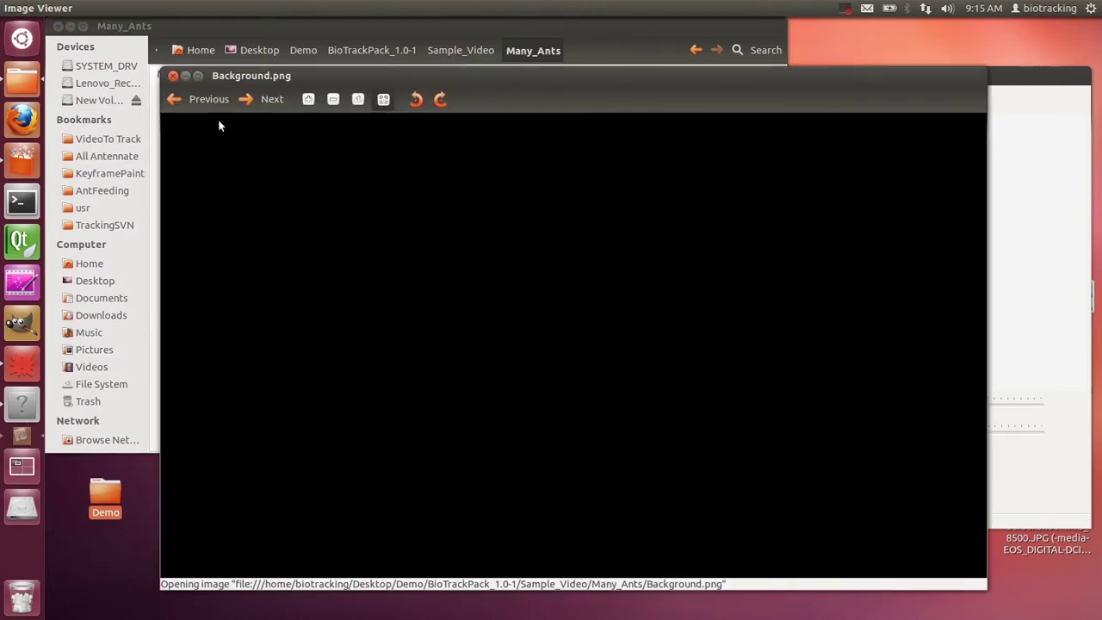
{"action": "left_click_drag", "start_coordinate": [613, 80], "coordinate": [572, 64]}
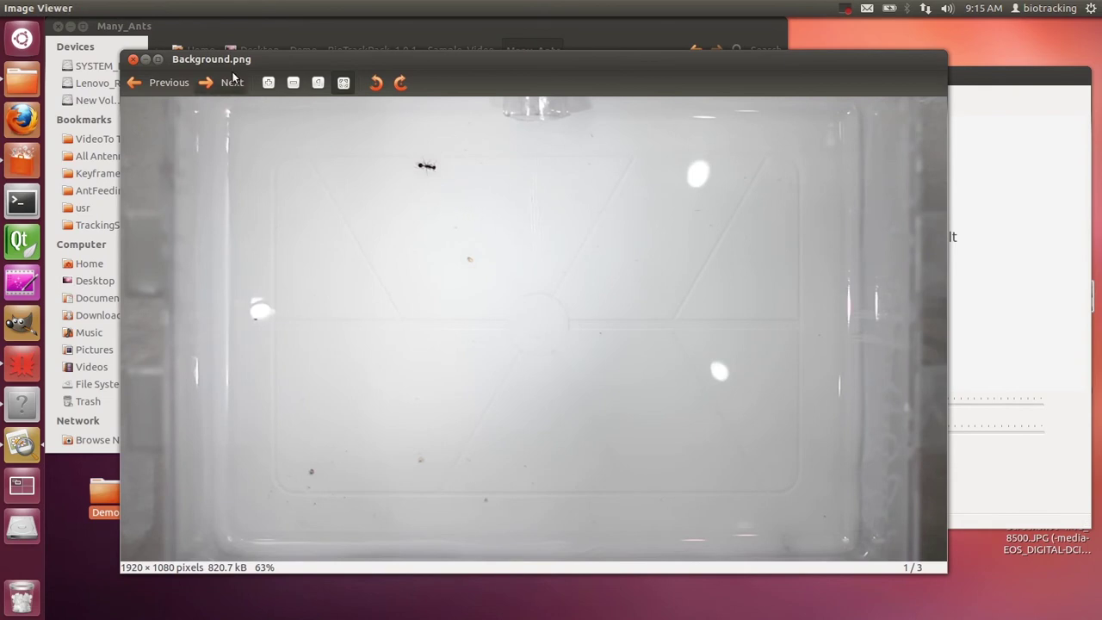
{"action": "left_click_drag", "start_coordinate": [275, 55], "coordinate": [227, 71]}
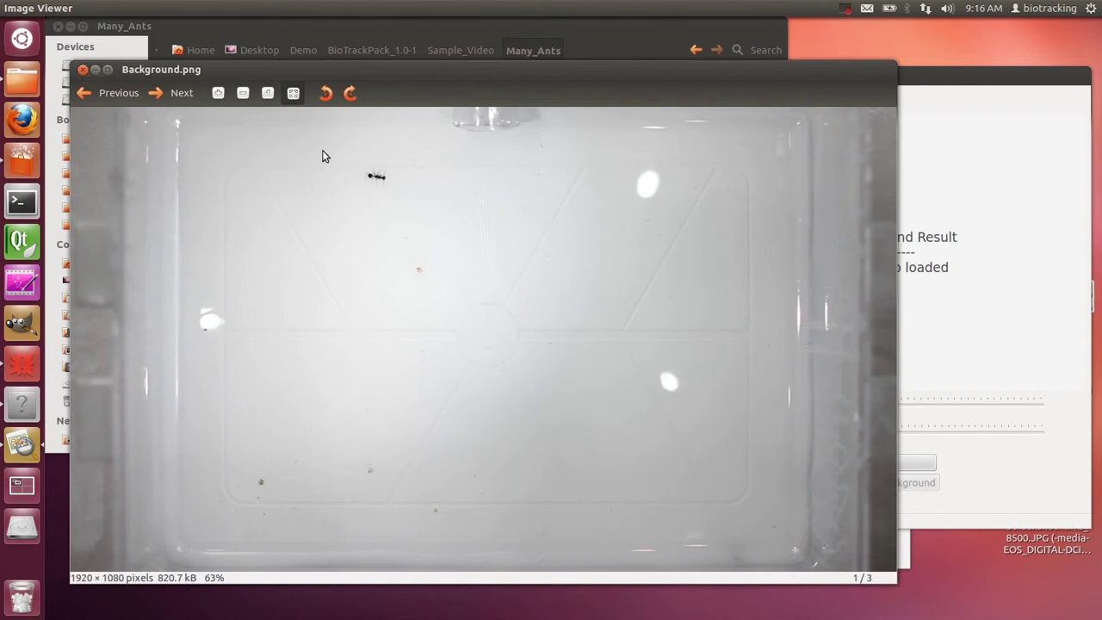
{"action": "left_click", "coordinate": [82, 70]}
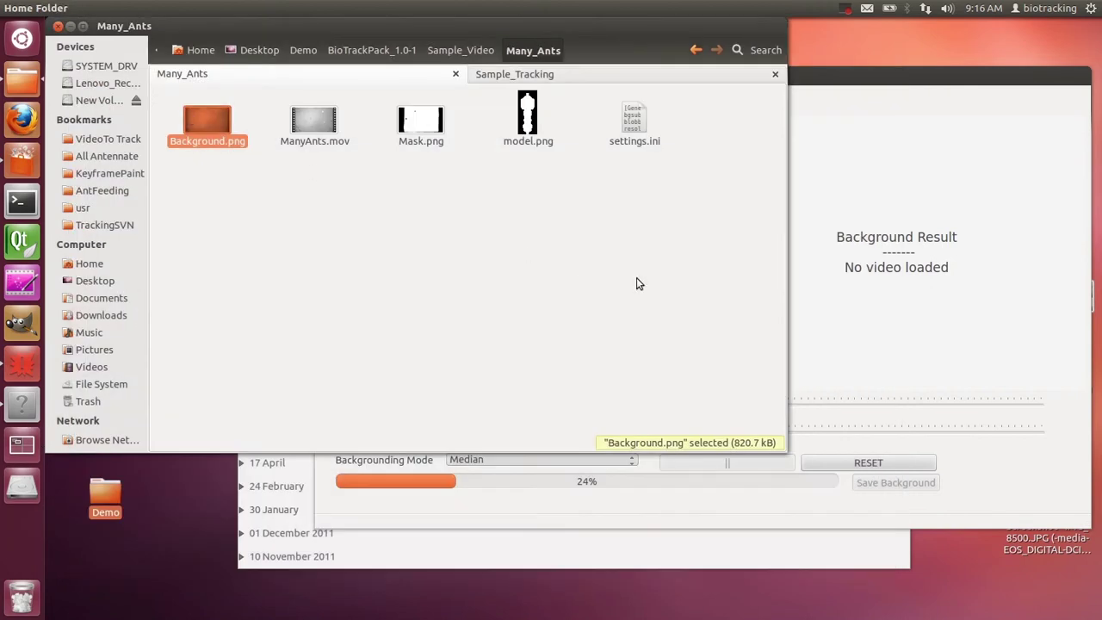
Load the video MVI_8480_first_min.mov into Backgrounder from the Aphaenogaster PredPrey folder under VideoTo Track on New Volume
{"action": "left_click", "coordinate": [861, 116]}
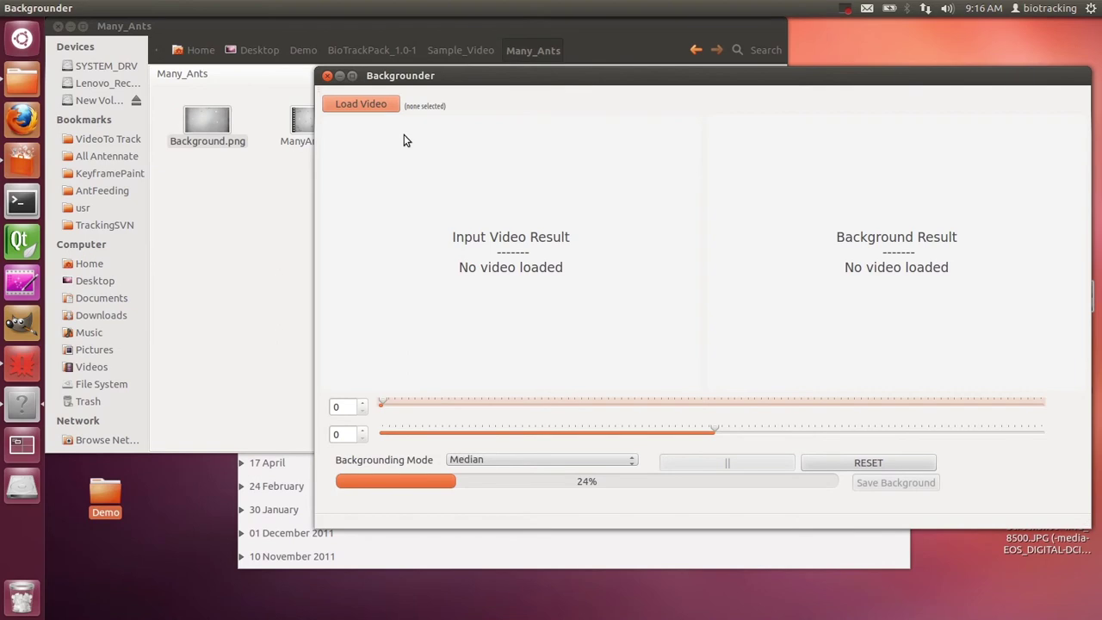
{"action": "left_click", "coordinate": [380, 104]}
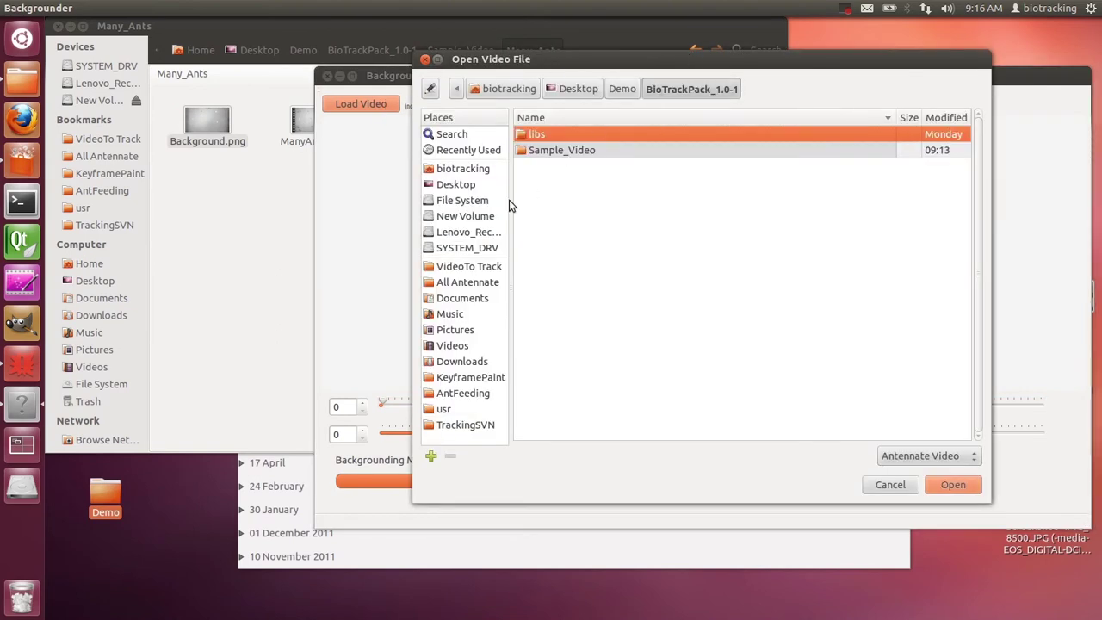
{"action": "left_click", "coordinate": [475, 215]}
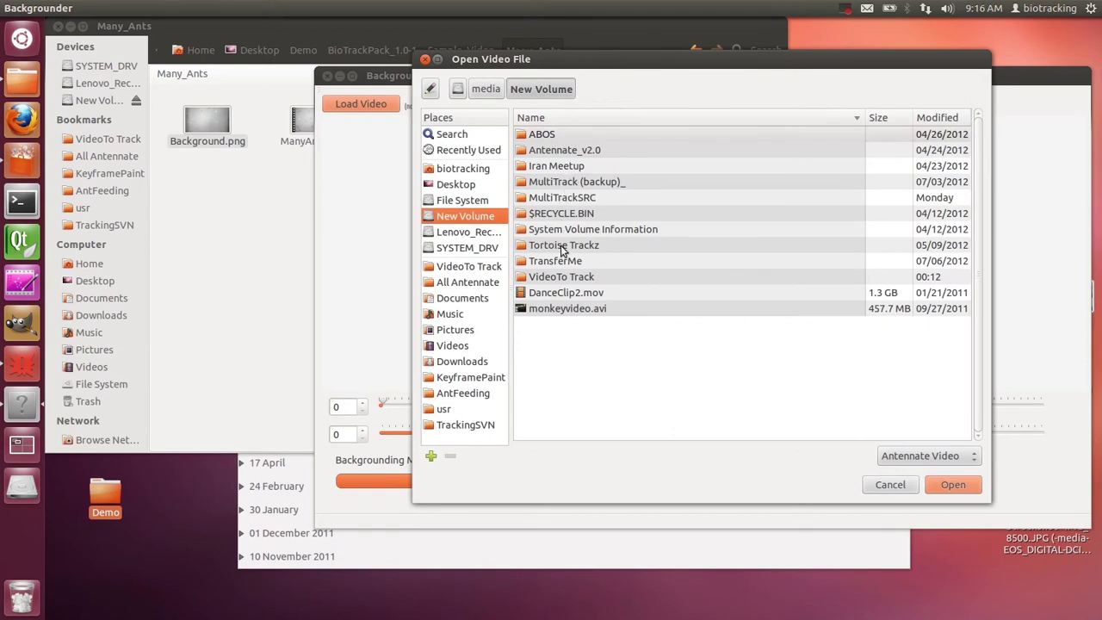
{"action": "double_click", "coordinate": [561, 278]}
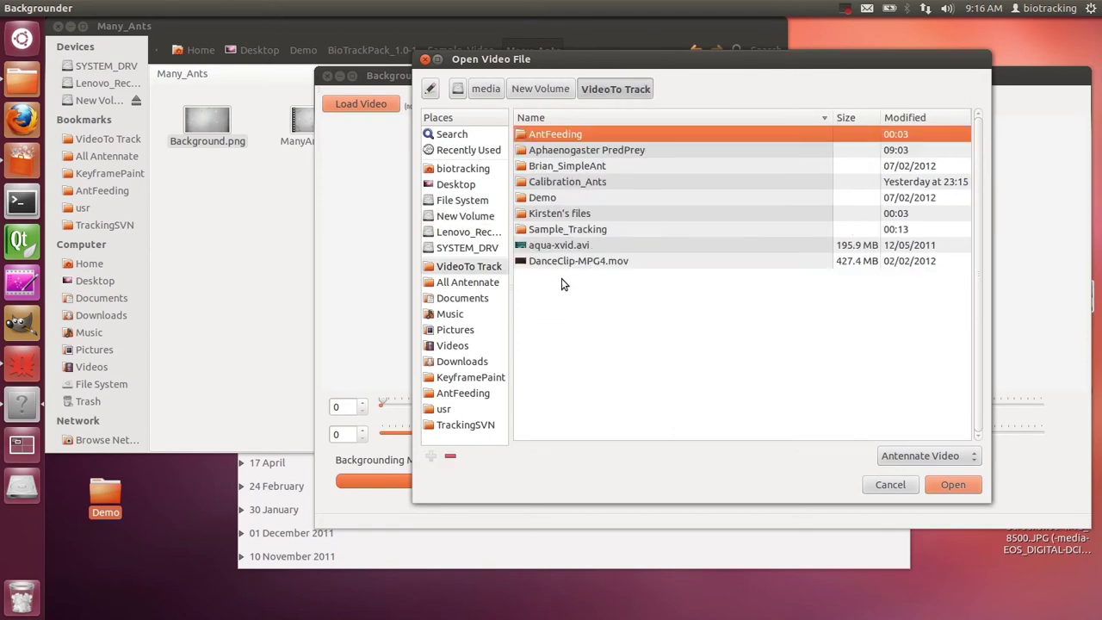
{"action": "double_click", "coordinate": [576, 149]}
{"action": "left_click", "coordinate": [576, 149]}
{"action": "left_click", "coordinate": [623, 244]}
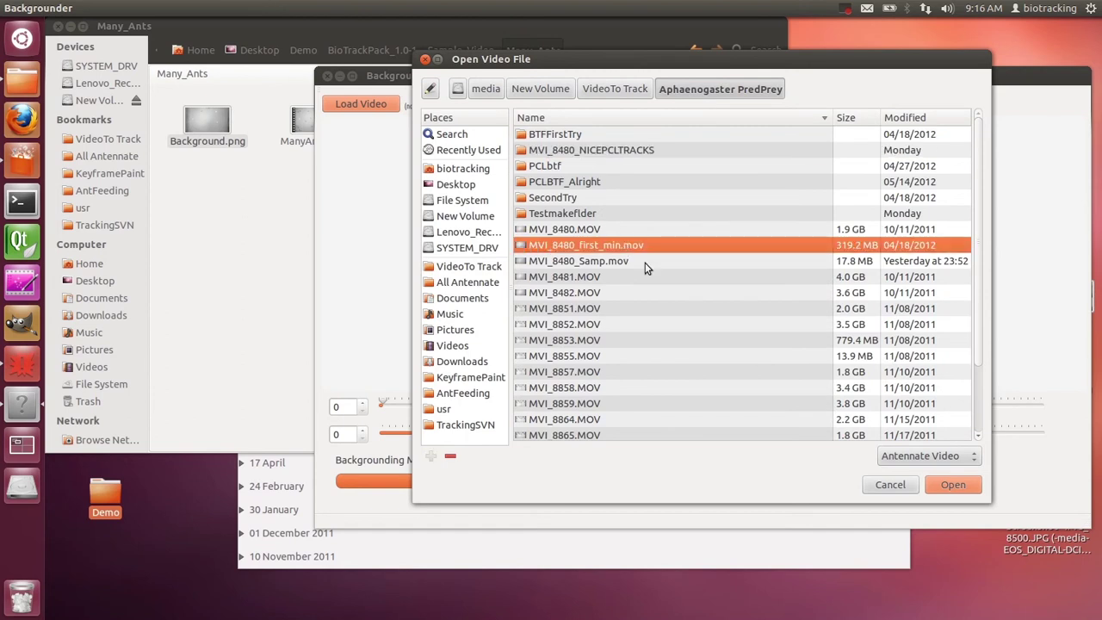
{"action": "left_click", "coordinate": [928, 482]}
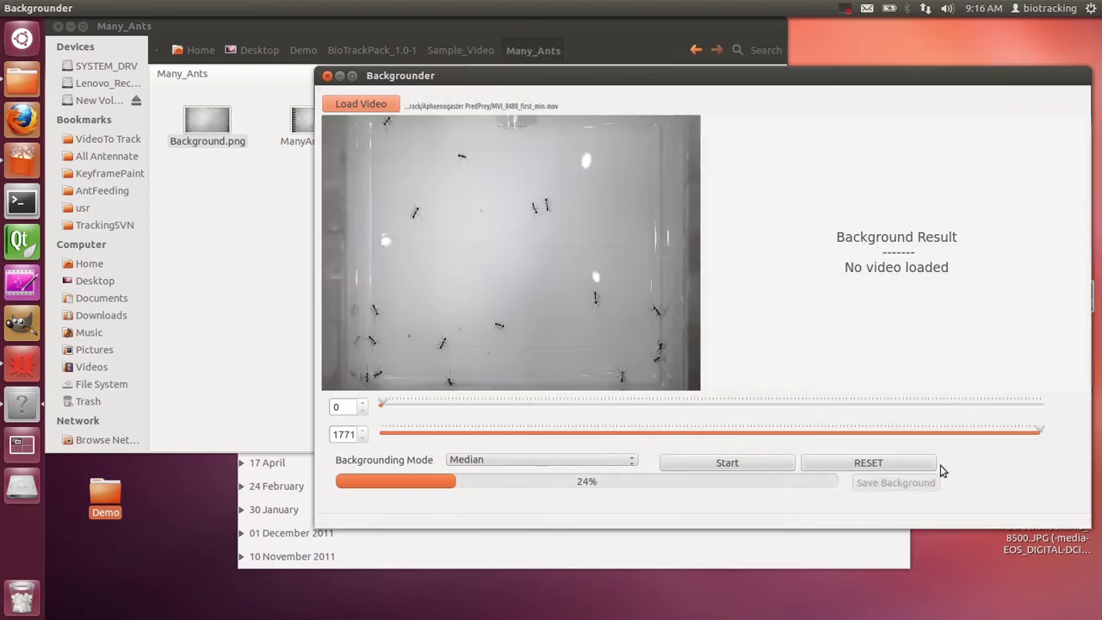
Limit the frame range for the background calculation to start at frame 531 and end at frame 637
{"action": "left_click_drag", "start_coordinate": [565, 76], "coordinate": [498, 72]}
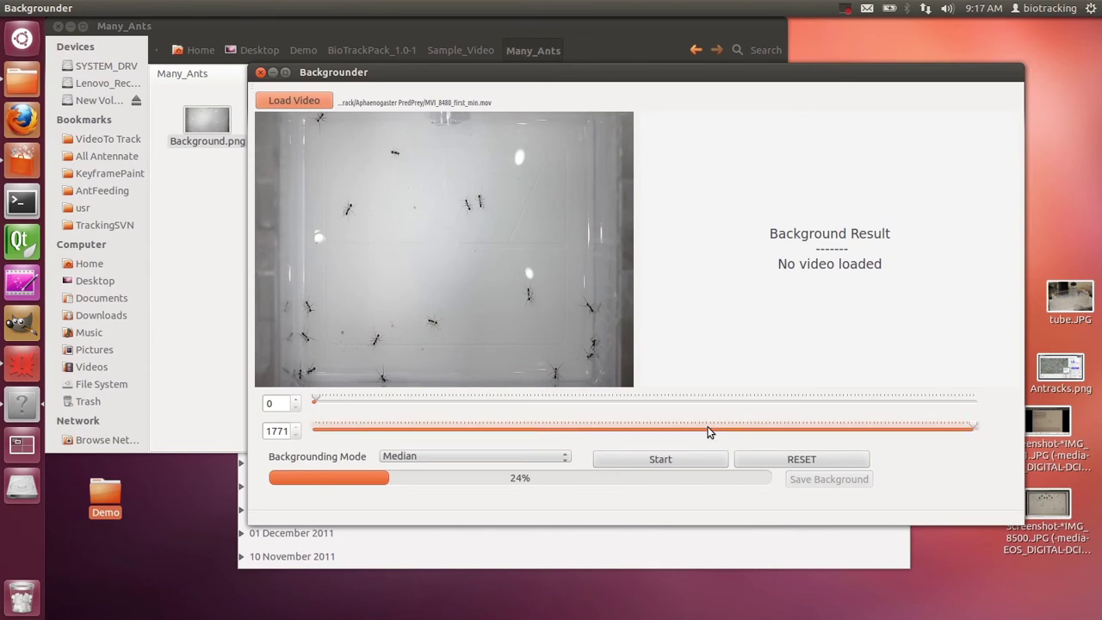
{"action": "left_click", "coordinate": [943, 428]}
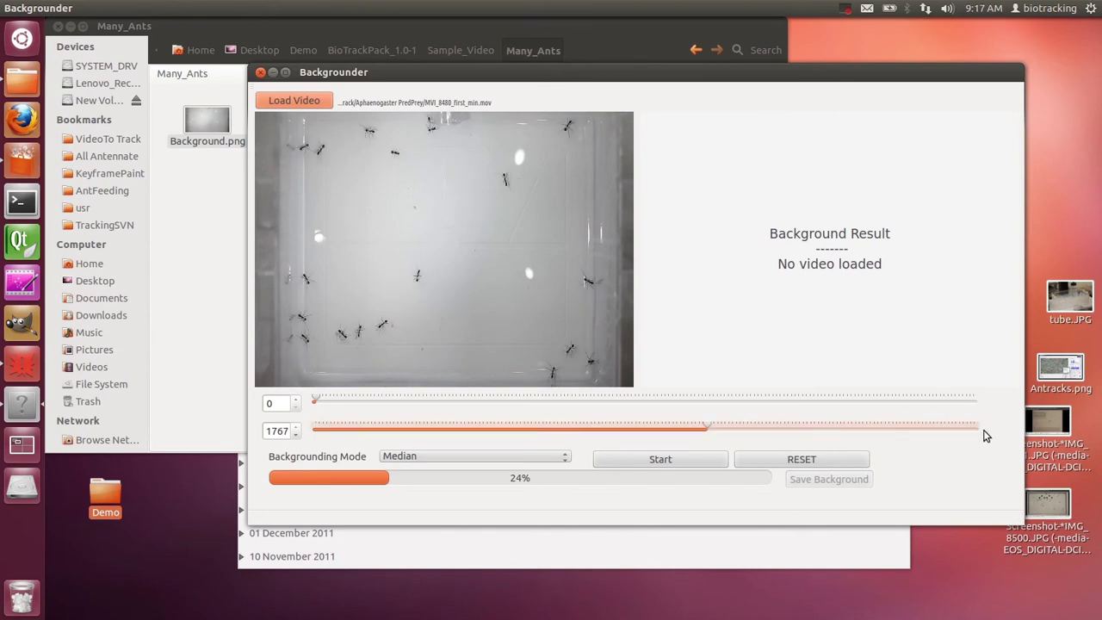
{"action": "left_click_drag", "start_coordinate": [708, 433], "coordinate": [557, 433]}
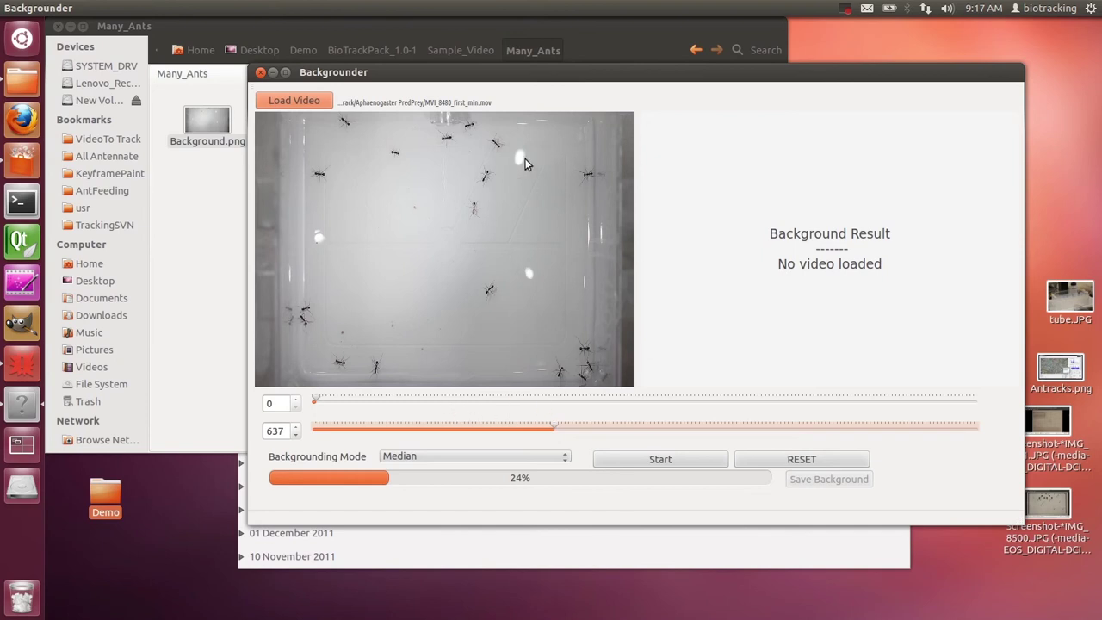
{"action": "left_click_drag", "start_coordinate": [316, 401], "coordinate": [514, 400]}
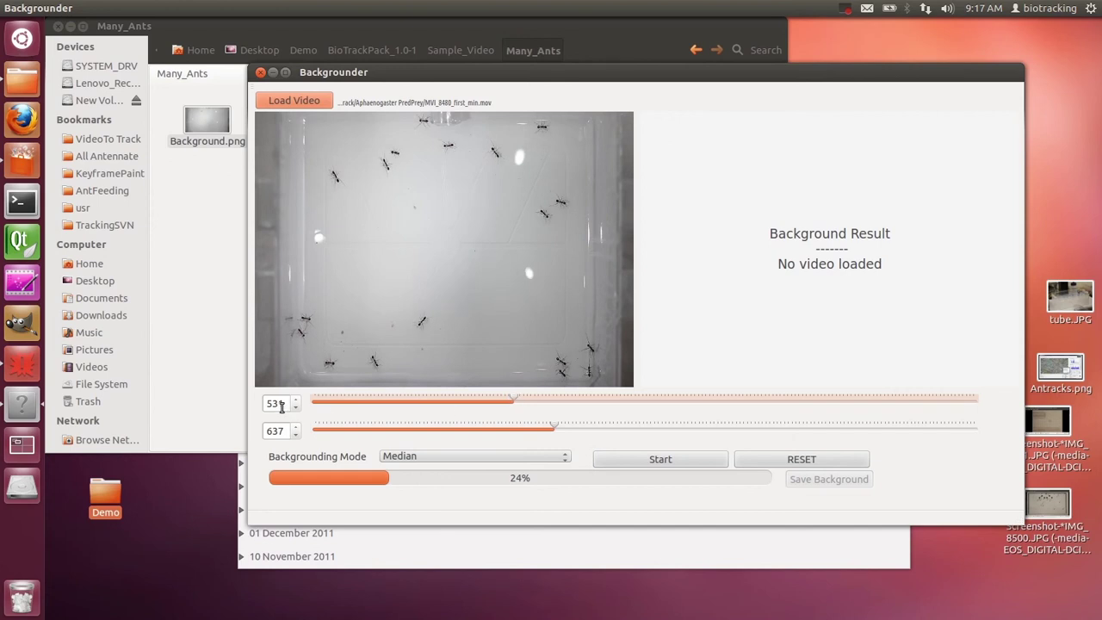
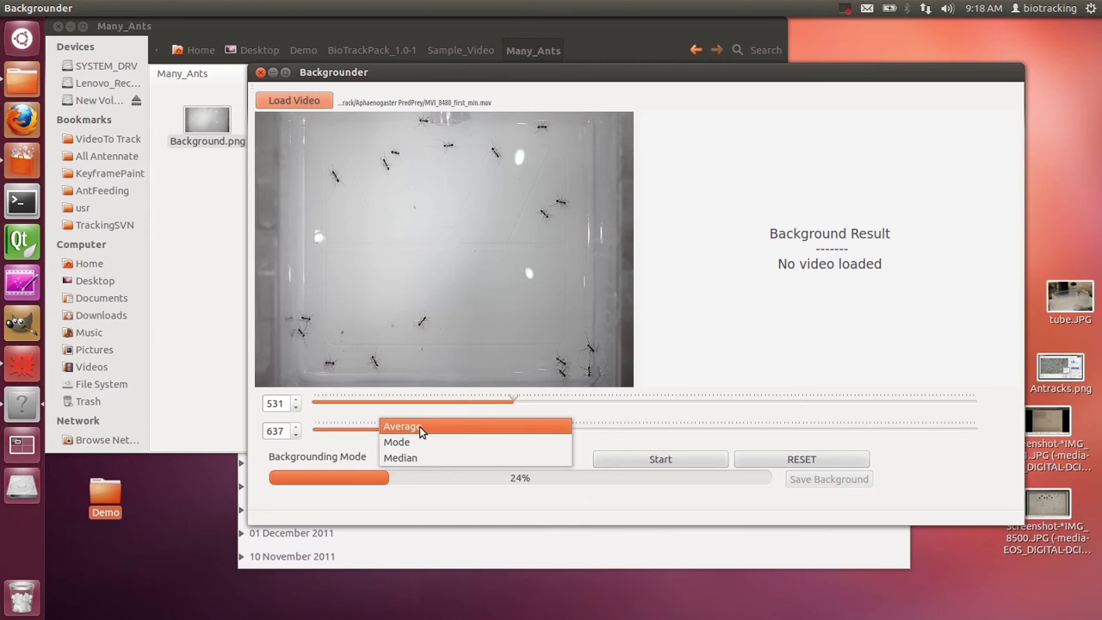
Set the backgrounding mode to Average and run the background calculation
{"action": "left_click", "coordinate": [420, 428]}
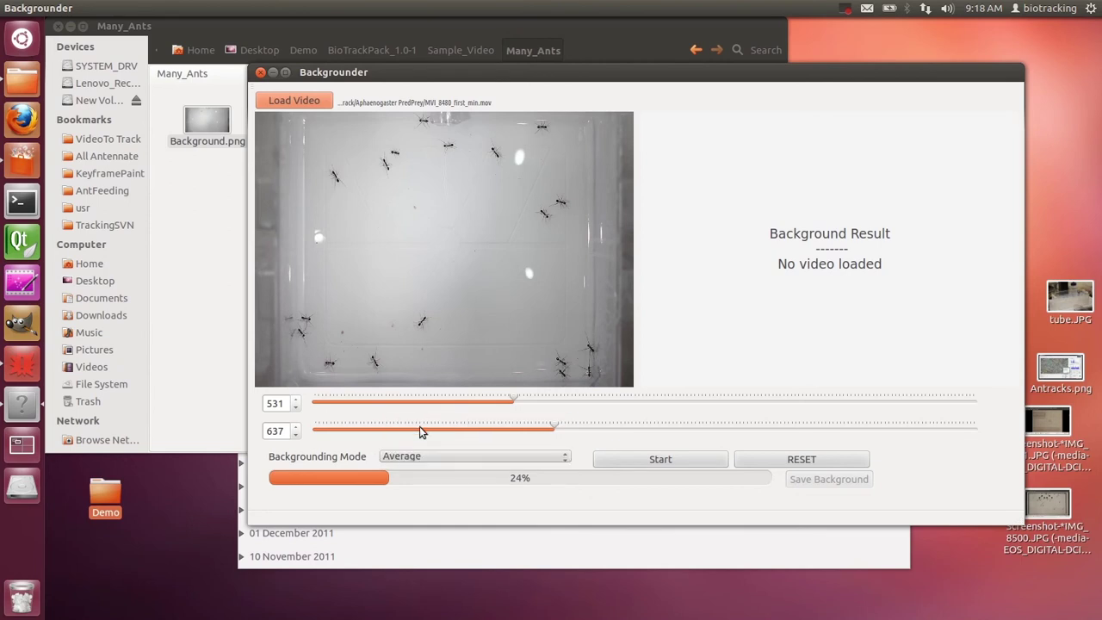
{"action": "left_click", "coordinate": [652, 459]}
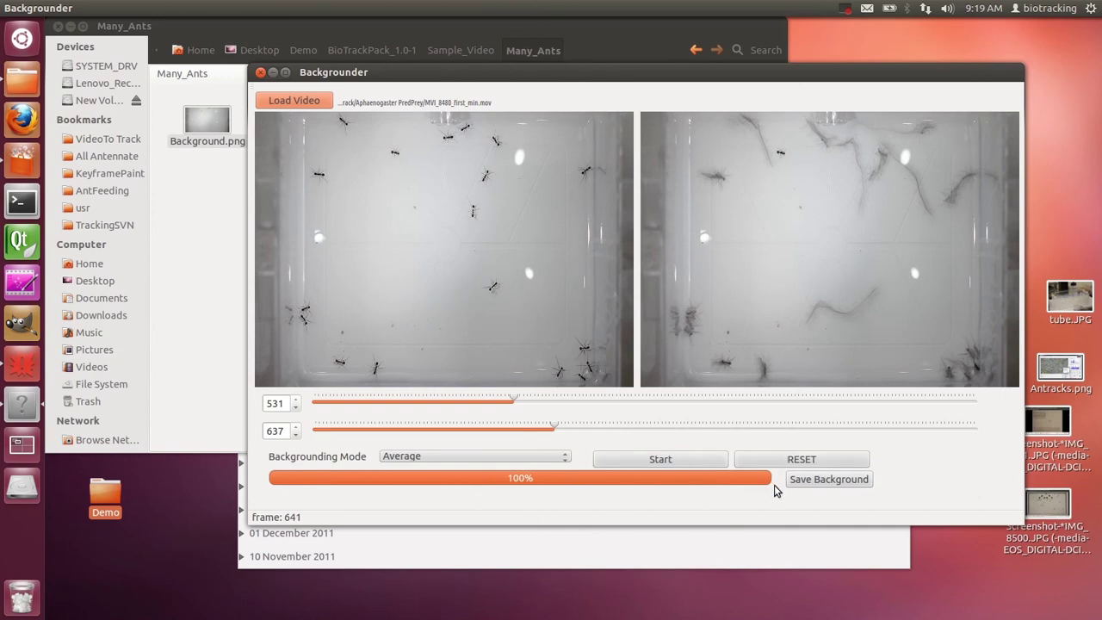
Save the computed background image as Background_ProjectName in the Aphaenogaster PredPrey folder under VideoTo Track
{"action": "left_click", "coordinate": [848, 483]}
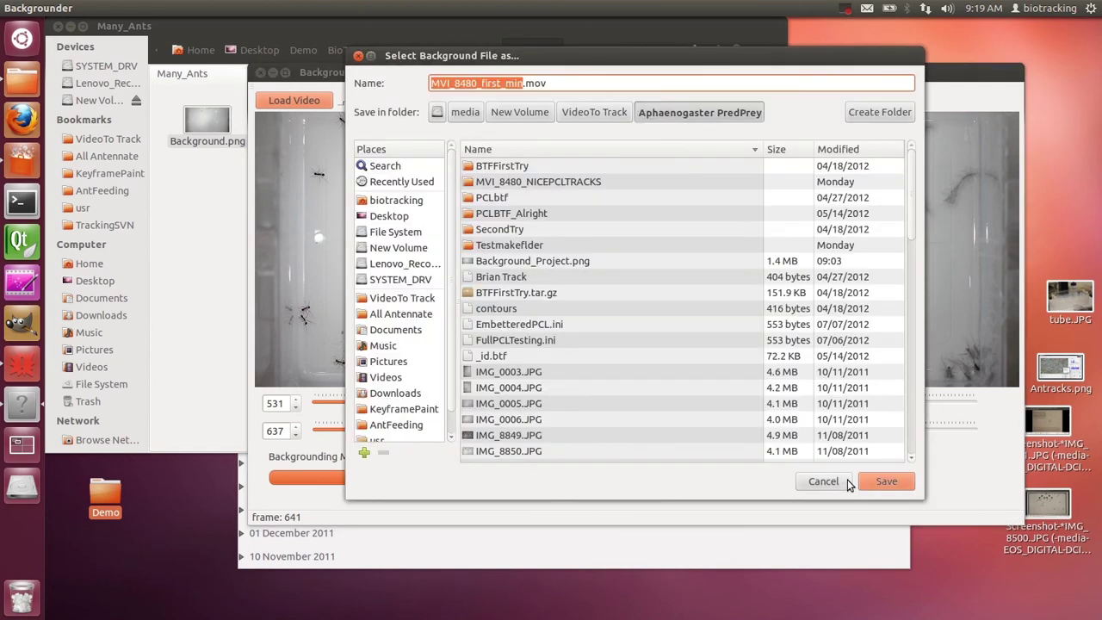
{"action": "triple_click", "coordinate": [562, 84]}
{"action": "left_click", "coordinate": [608, 114]}
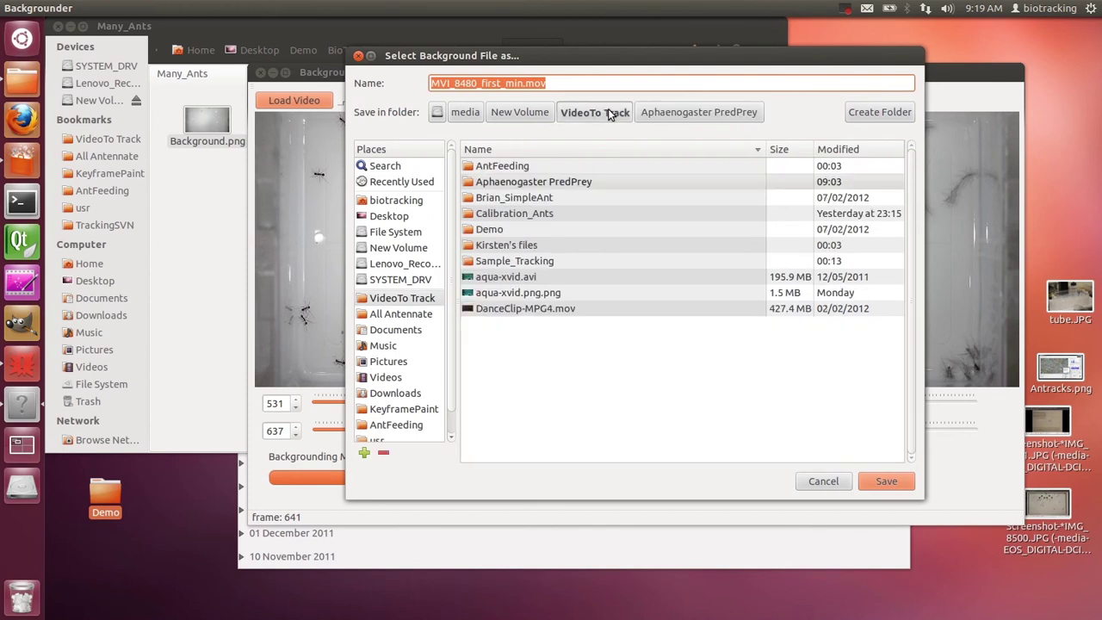
{"action": "double_click", "coordinate": [535, 184]}
{"action": "triple_click", "coordinate": [582, 84]}
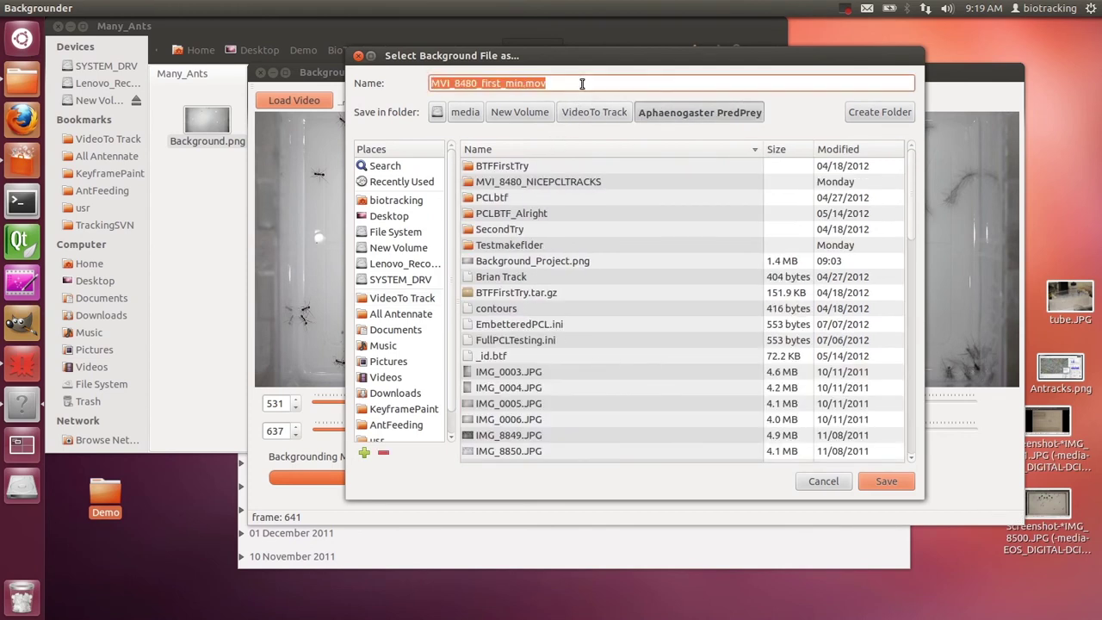
{"action": "type", "text": "Background_ProjectName"}
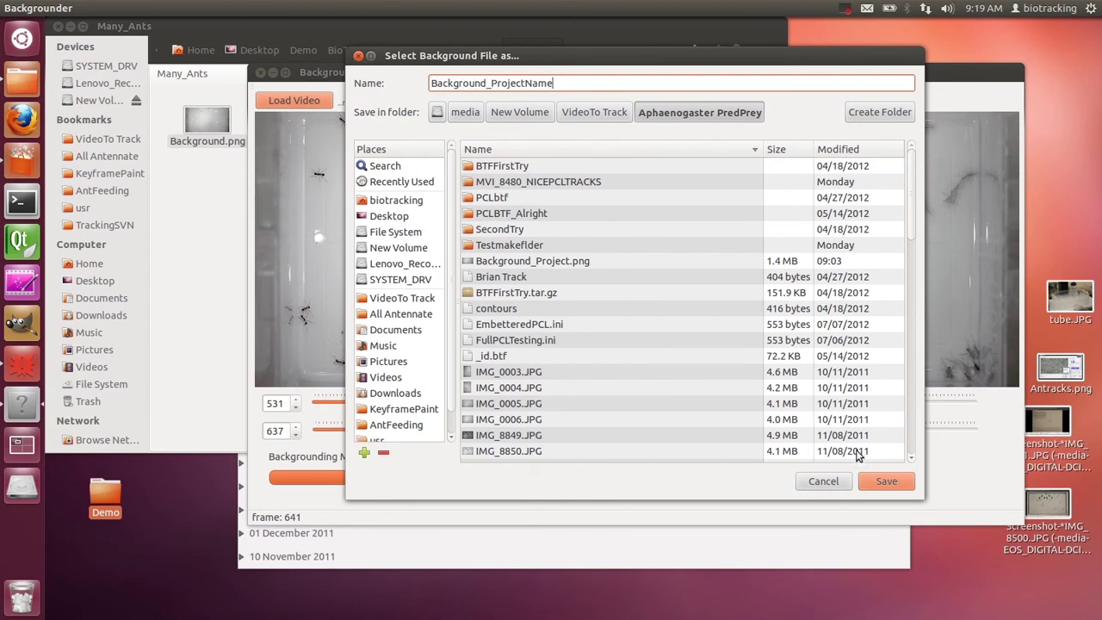
{"action": "left_click", "coordinate": [874, 482]}
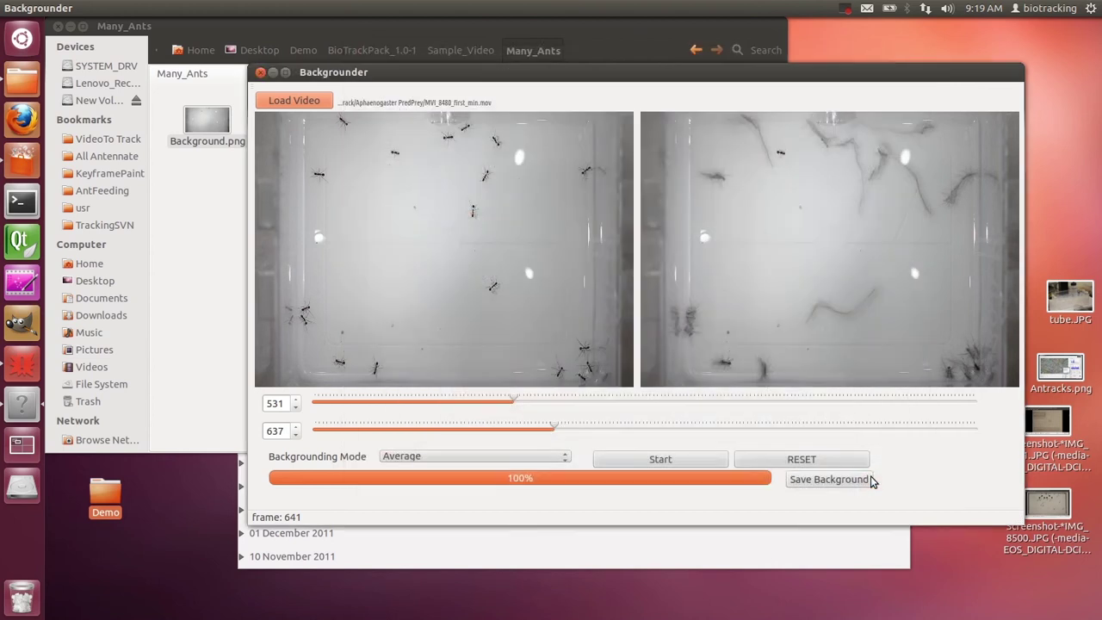
Go to the Aphaenogaster PredPrey folder in the file manager, view the saved Background_ProjectName.png at its full extent, and close it
{"action": "left_click", "coordinate": [174, 189]}
{"action": "left_click", "coordinate": [582, 79]}
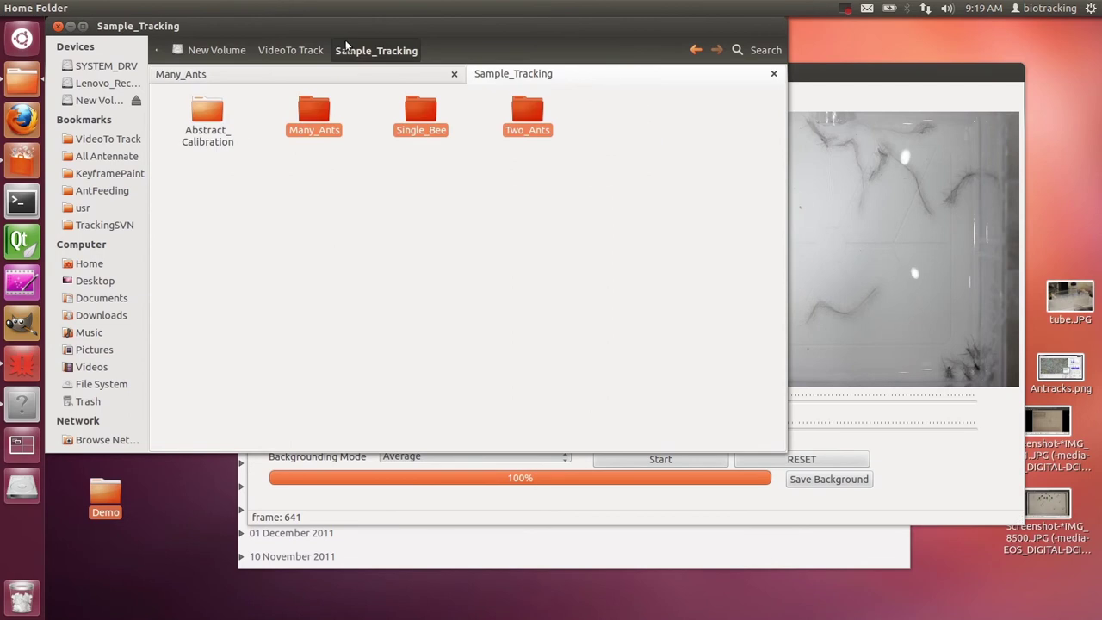
{"action": "left_click", "coordinate": [292, 50]}
{"action": "left_click", "coordinate": [323, 175]}
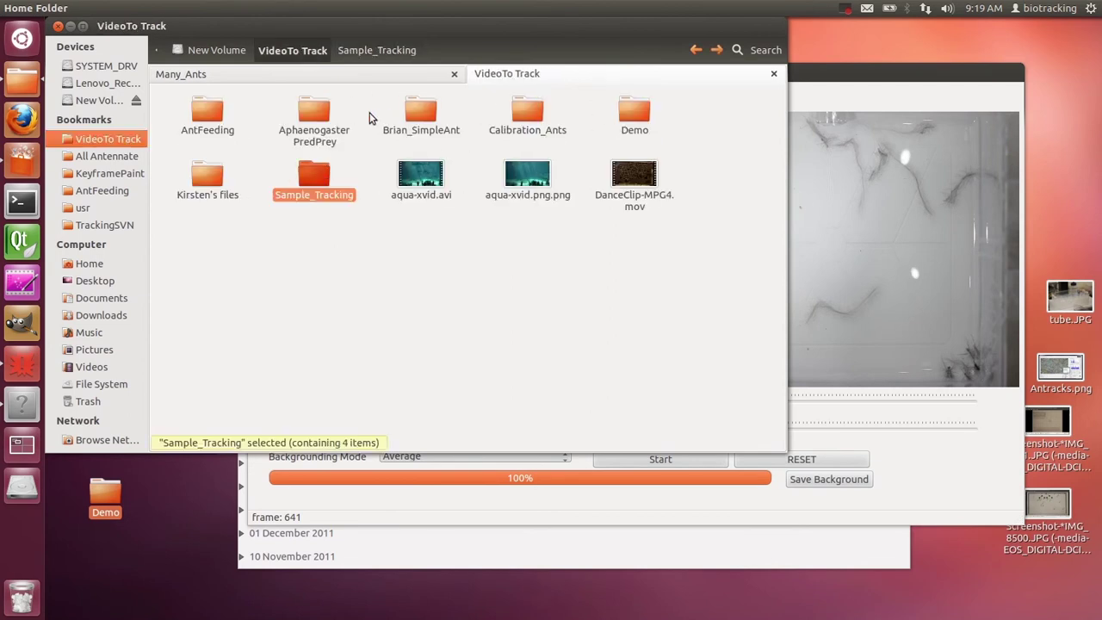
{"action": "double_click", "coordinate": [316, 112]}
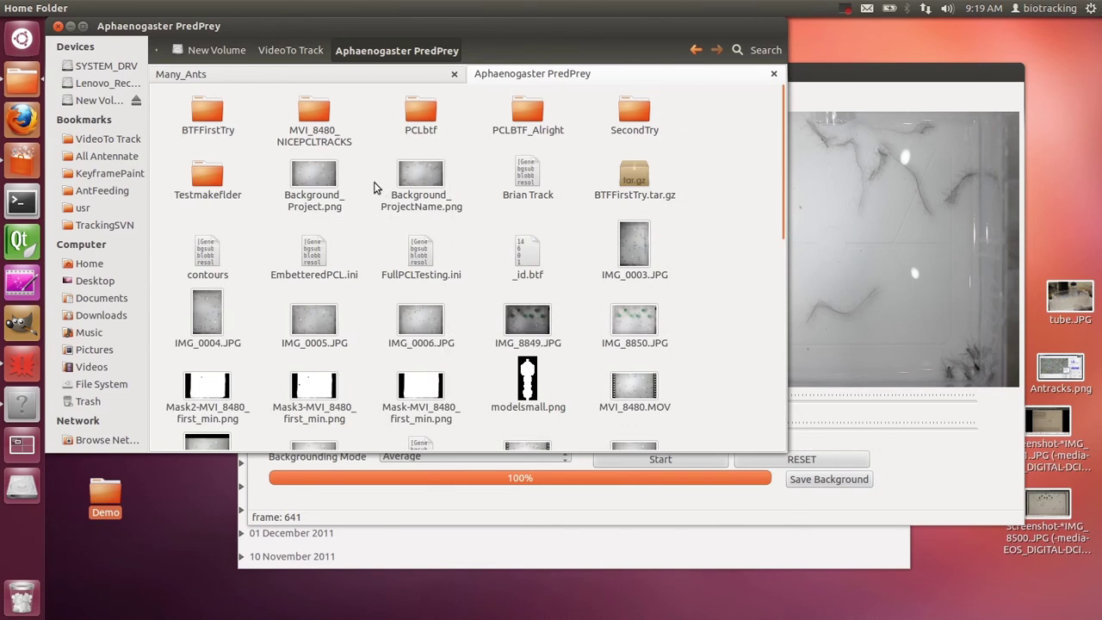
{"action": "left_click", "coordinate": [426, 183]}
{"action": "double_click", "coordinate": [426, 181]}
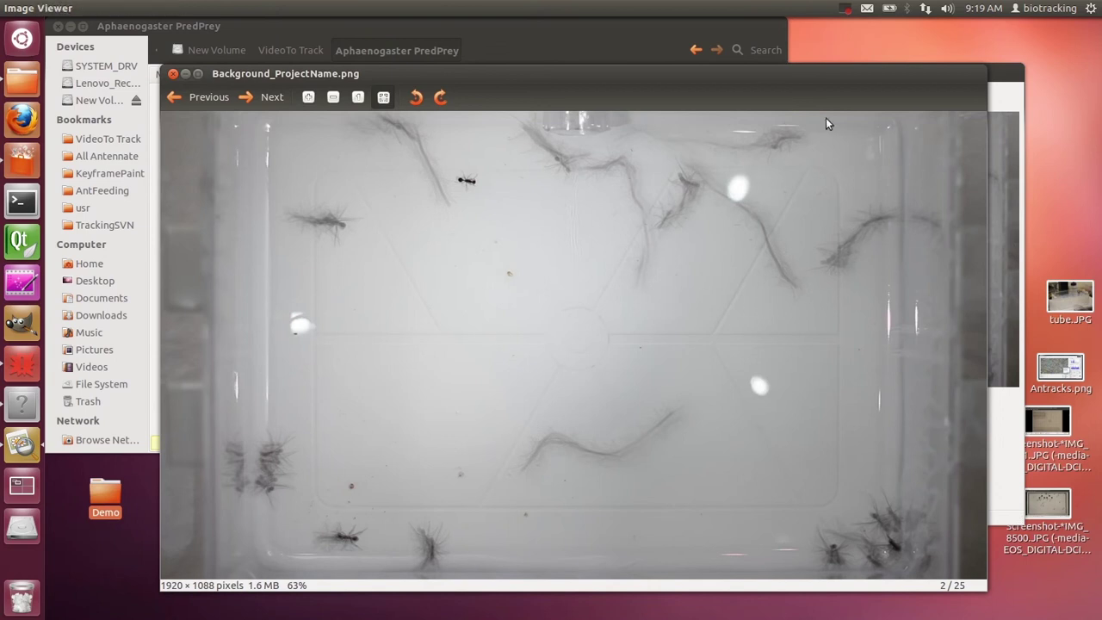
{"action": "left_click_drag", "start_coordinate": [751, 79], "coordinate": [719, 63]}
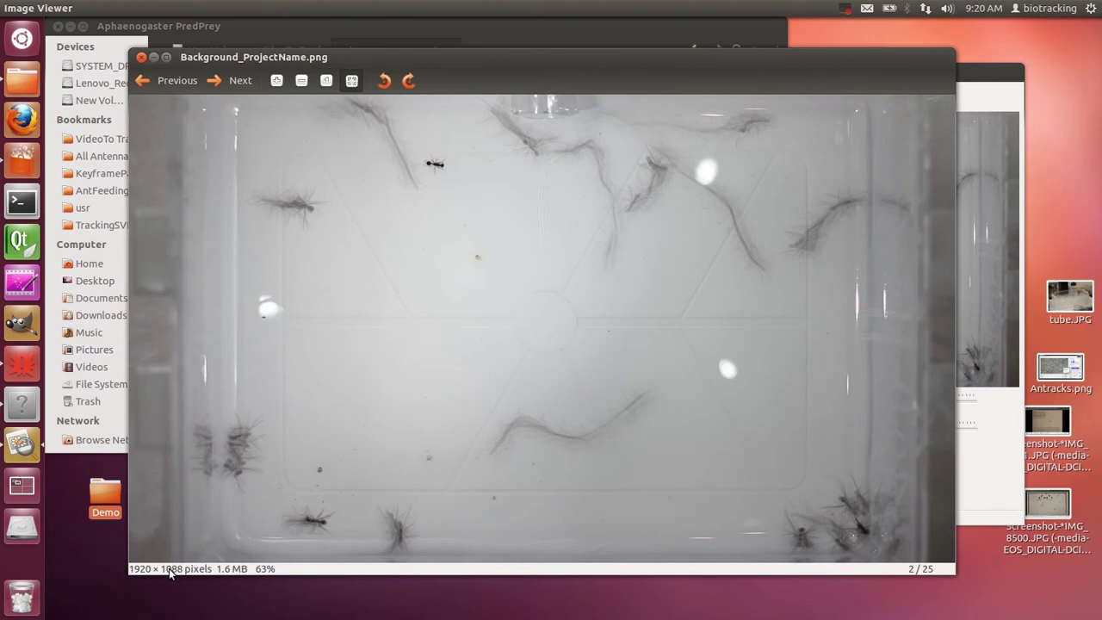
{"action": "left_click", "coordinate": [142, 58]}
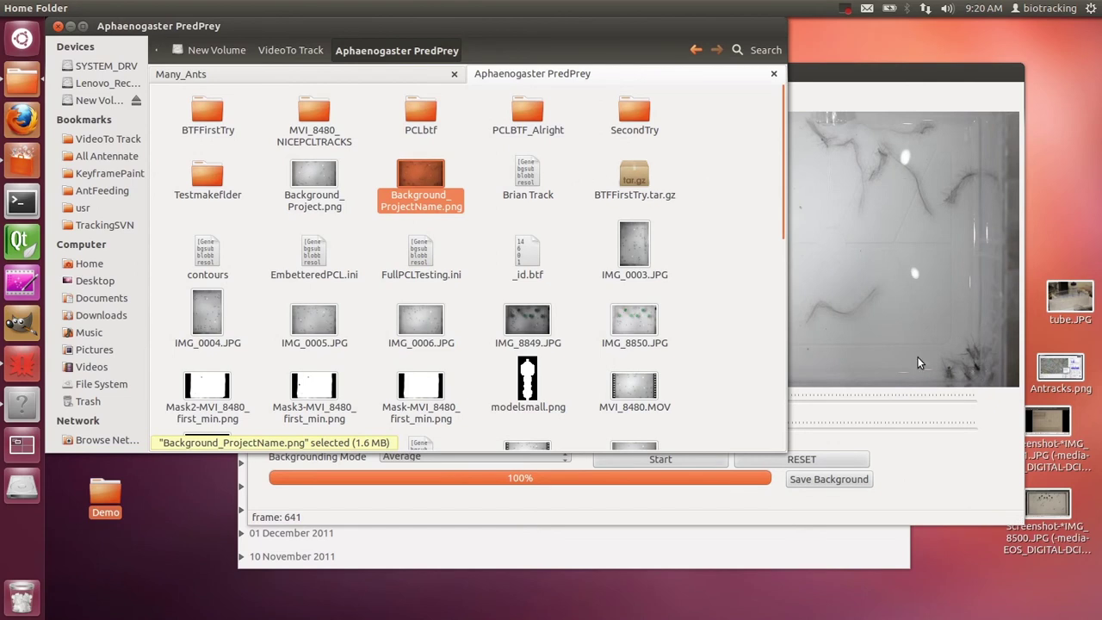
Return to Backgrounder and set the backgrounding mode to Median
{"action": "left_click", "coordinate": [356, 74]}
{"action": "left_click", "coordinate": [995, 469]}
{"action": "left_click", "coordinate": [480, 456]}
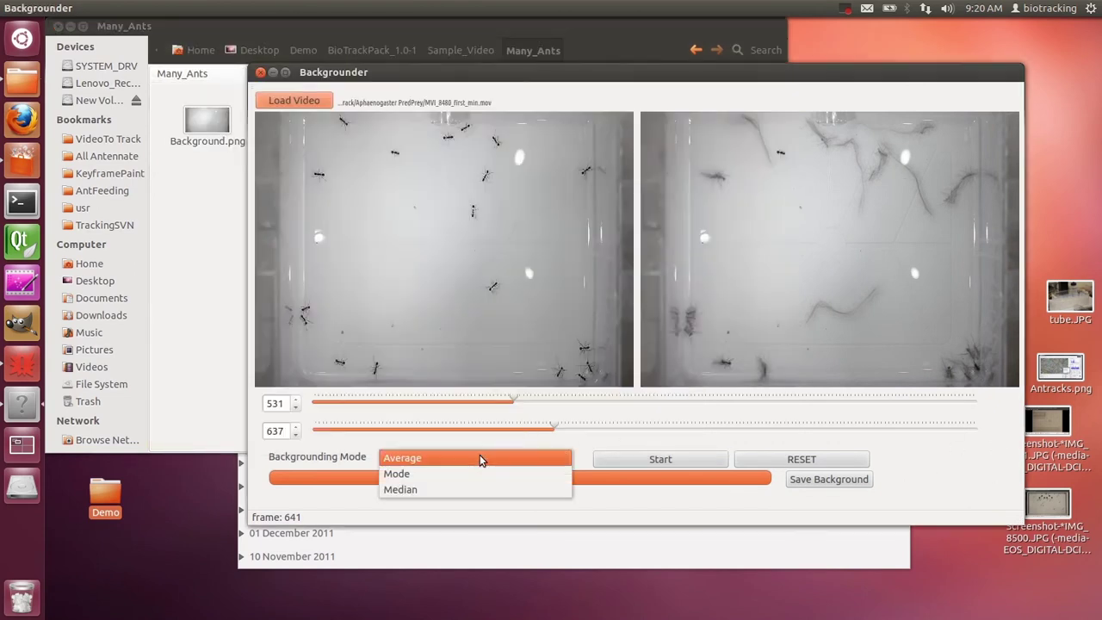
{"action": "left_click", "coordinate": [466, 490]}
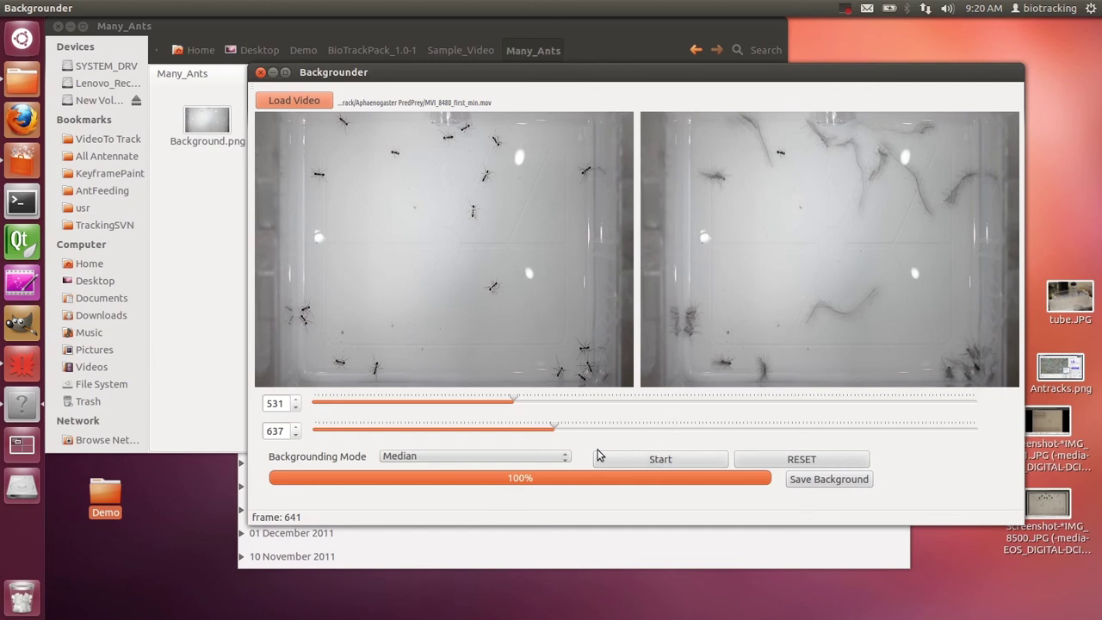
Shorten the frame range to end at frame 604, then run the Median background calculation and pause it partway
{"action": "left_click_drag", "start_coordinate": [555, 425], "coordinate": [537, 423]}
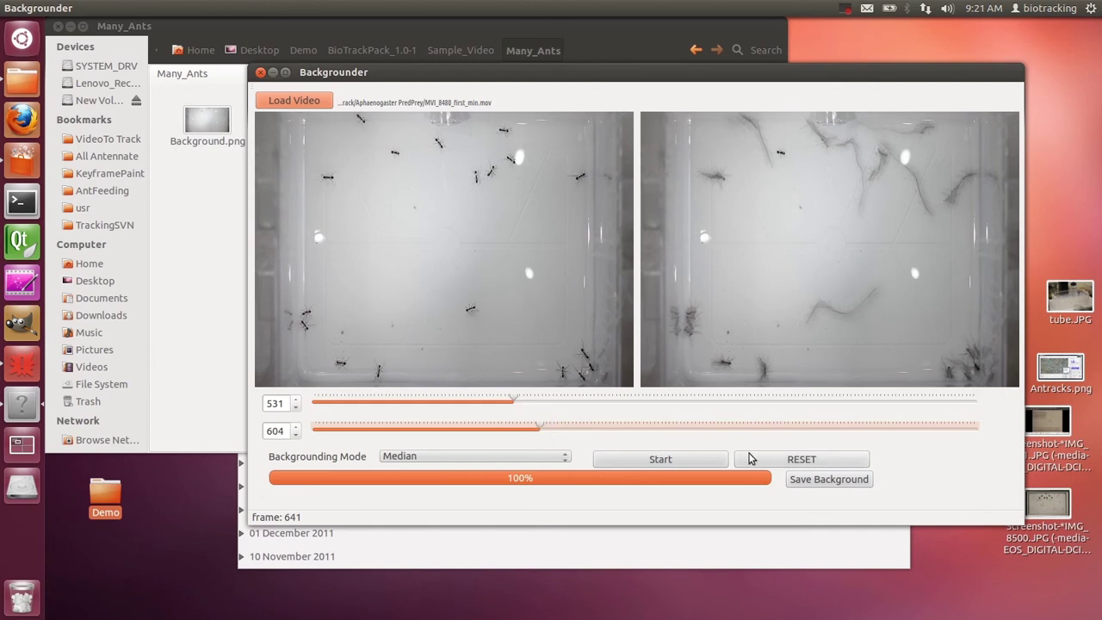
{"action": "left_click", "coordinate": [695, 459]}
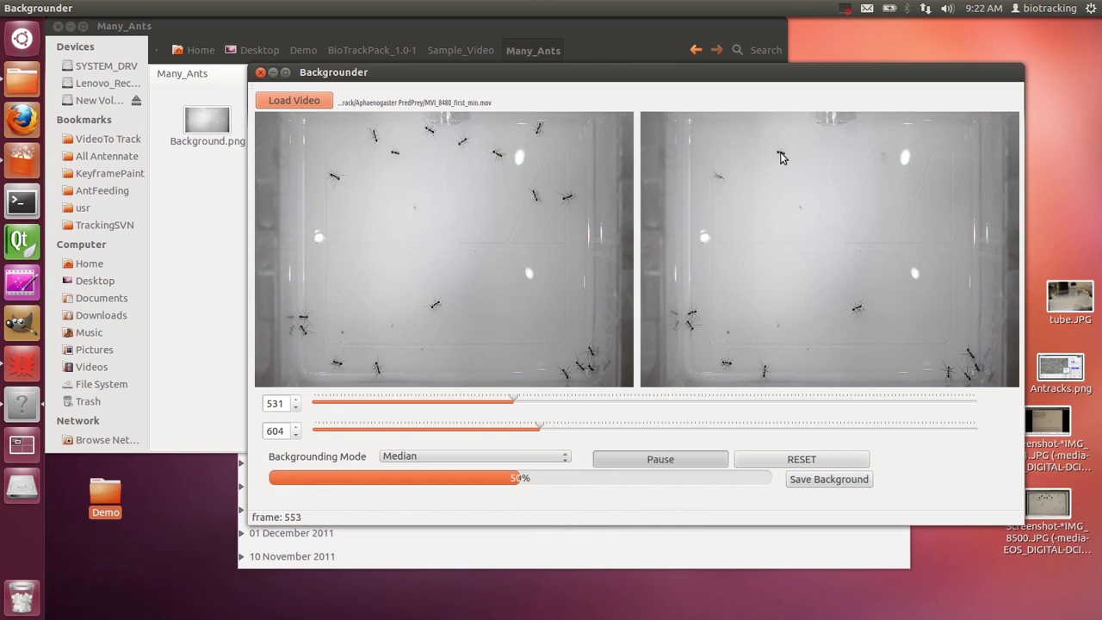
{"action": "left_click", "coordinate": [674, 462]}
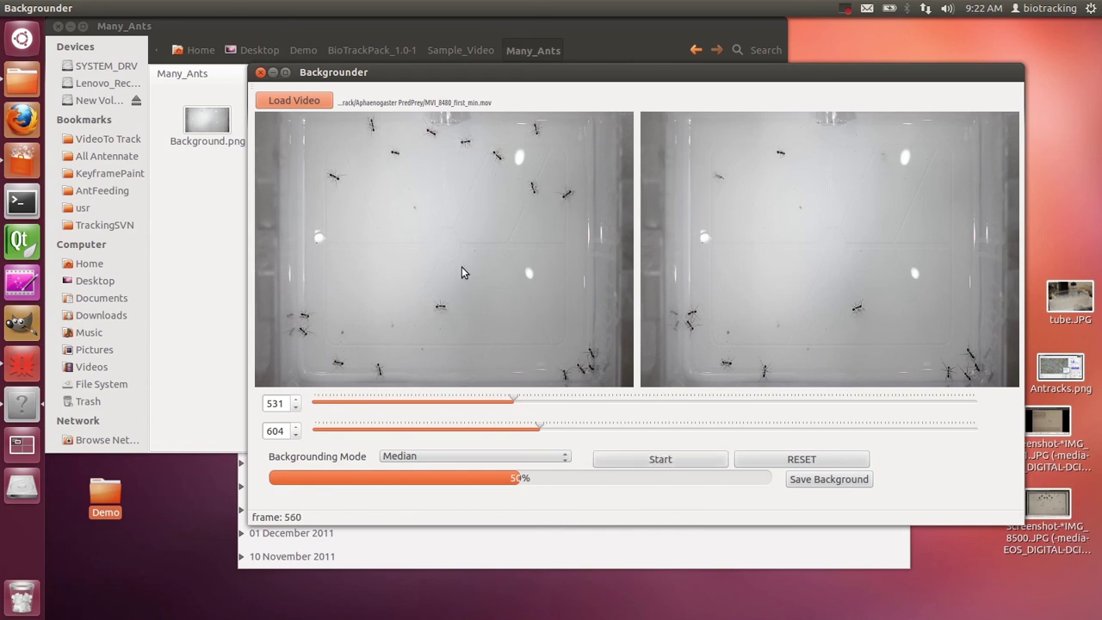
View the sample Background.png in the Many_Ants folder again for comparison with the Median preview, and close it
{"action": "left_click", "coordinate": [234, 191]}
{"action": "double_click", "coordinate": [206, 117]}
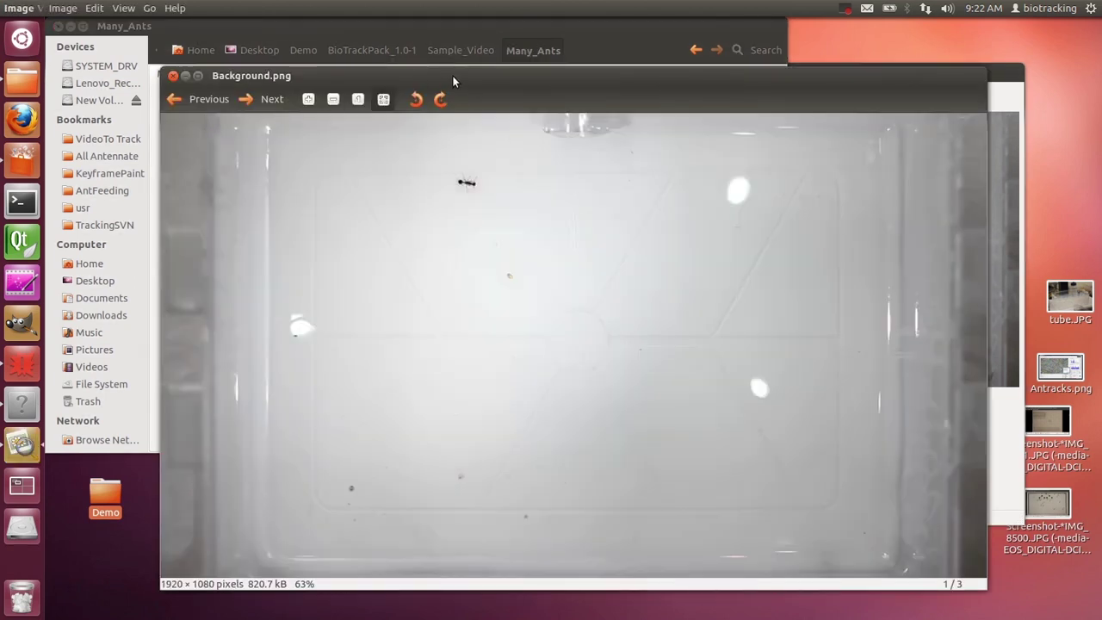
{"action": "left_click_drag", "start_coordinate": [449, 75], "coordinate": [501, 100]}
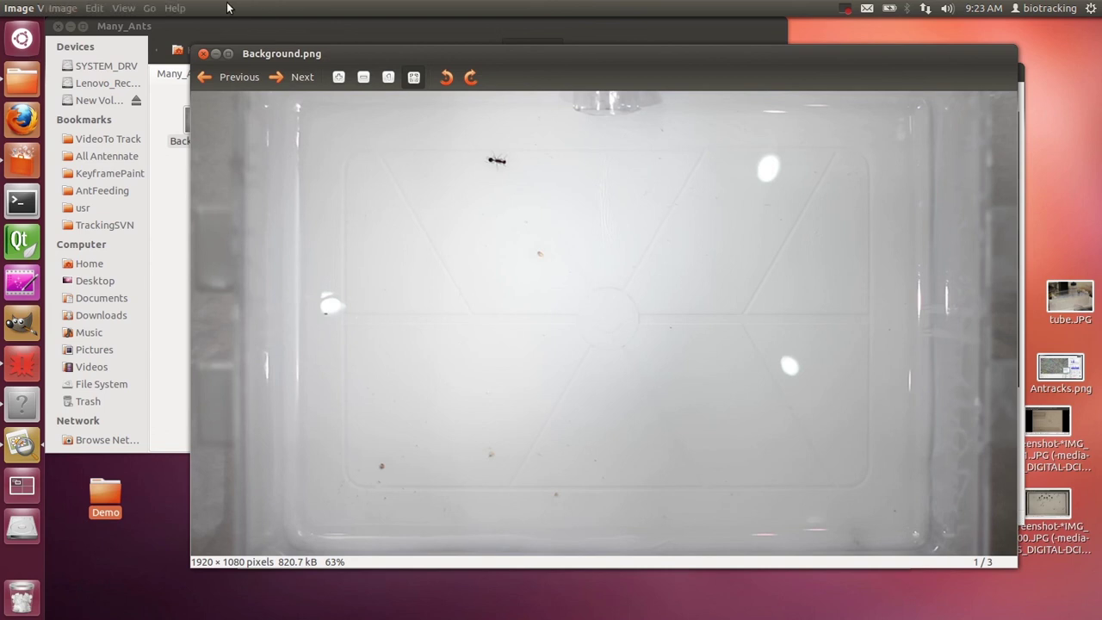
{"action": "left_click", "coordinate": [204, 54]}
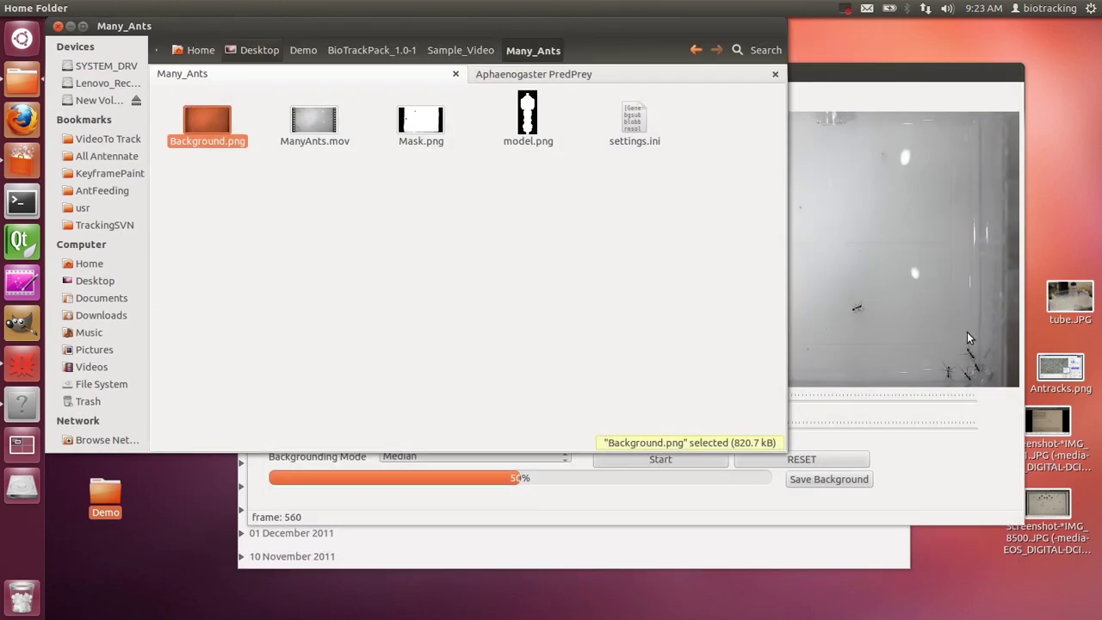
Close Backgrounder without saving the Median background and return to the Many_Ants folder
{"action": "left_click", "coordinate": [978, 454]}
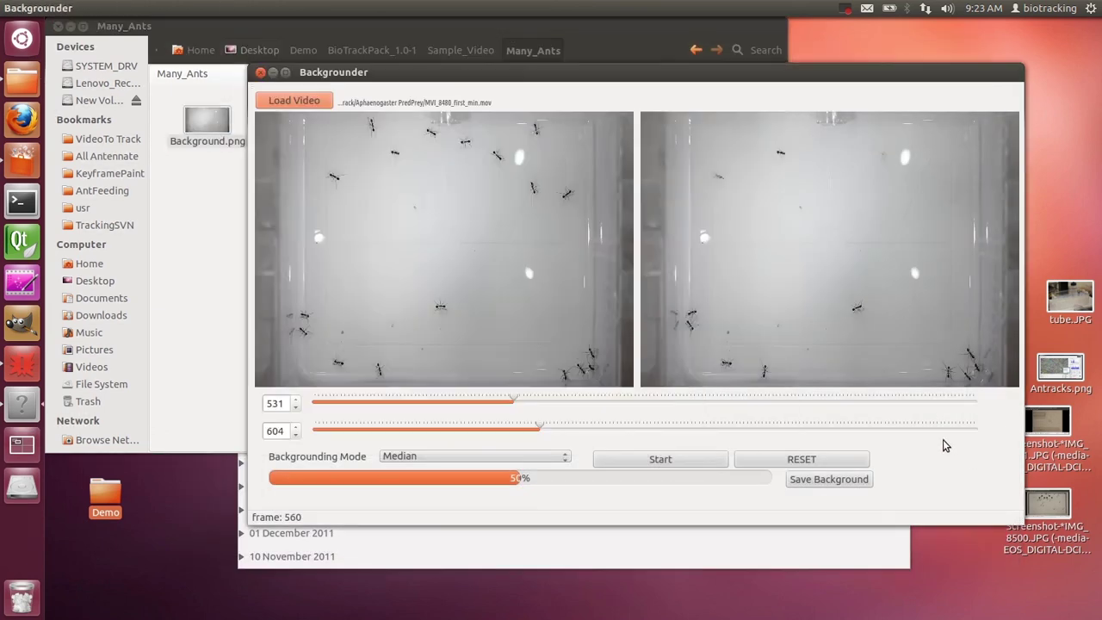
{"action": "left_click", "coordinate": [259, 73]}
{"action": "left_click", "coordinate": [377, 238]}
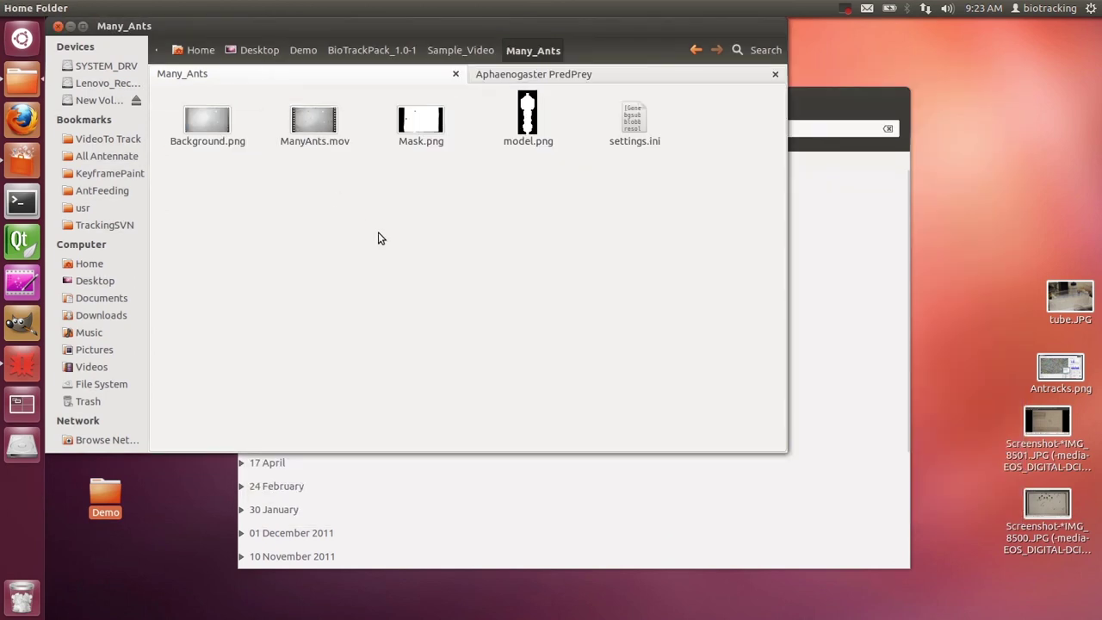